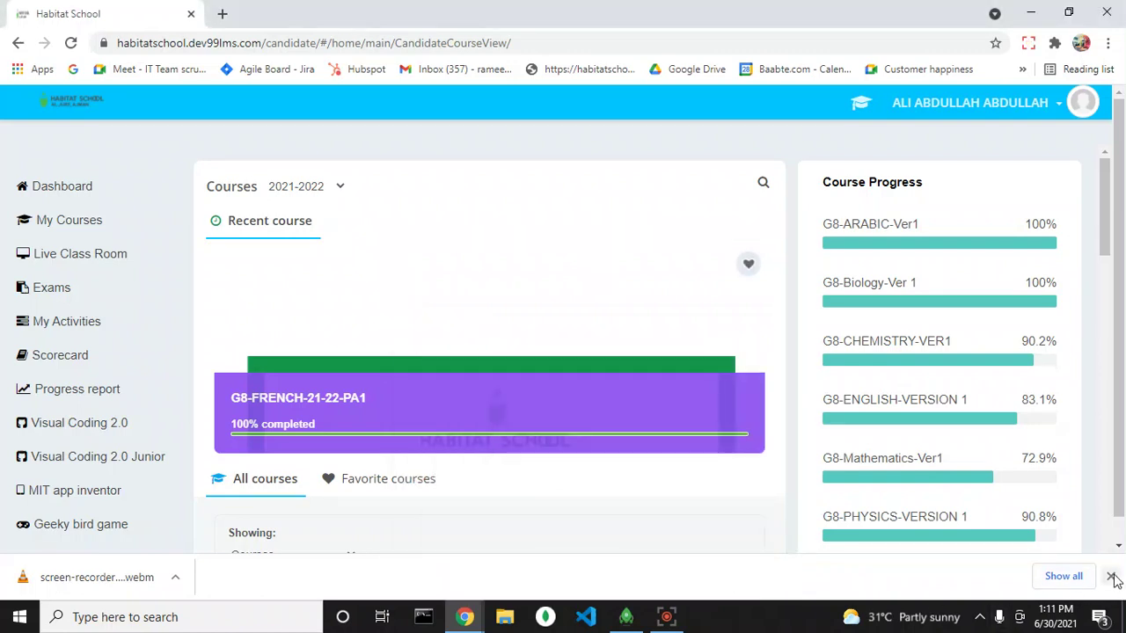
Step: Dismiss the download bar and scroll the dashboard to show the 2021-2022 course grid
left_click(1110, 577)
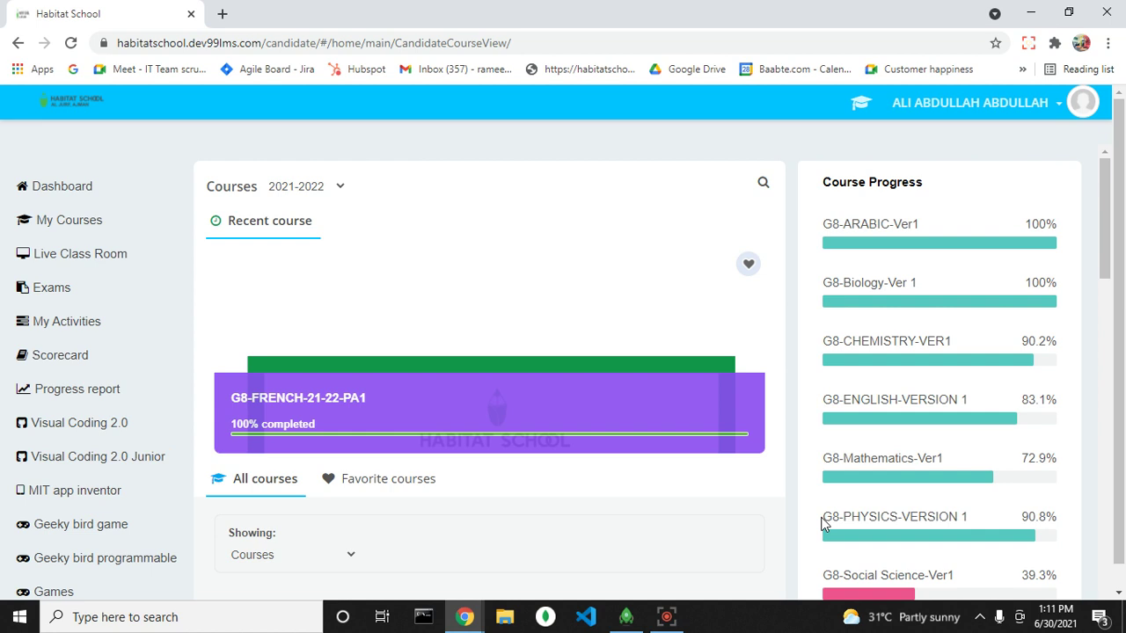
mouse_move(434, 319)
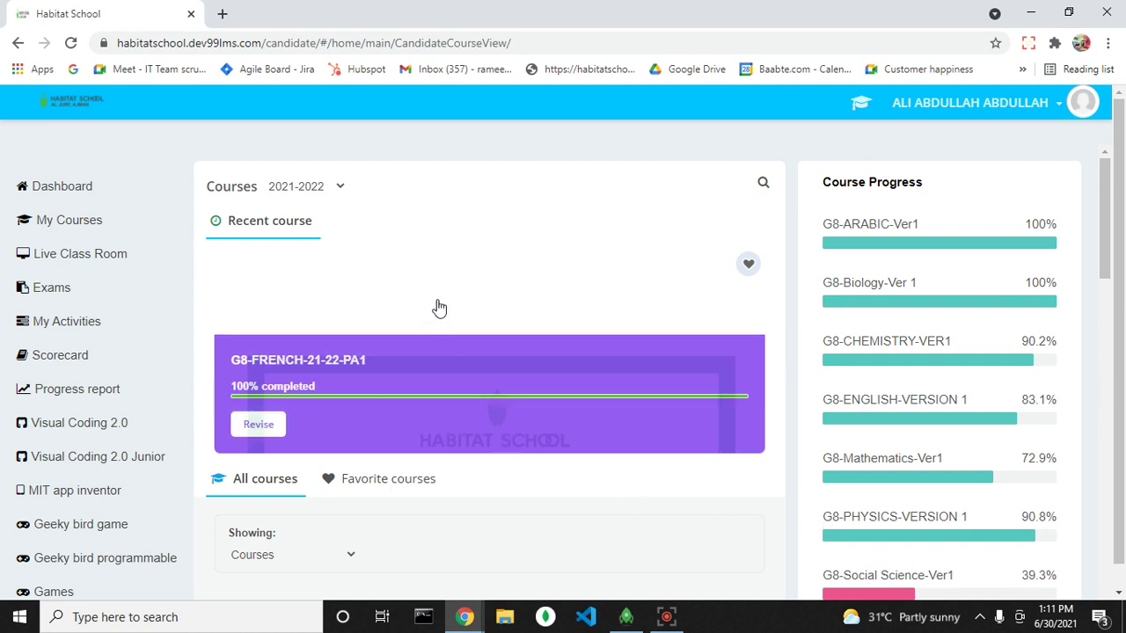
scroll(91, 304, "down", 3)
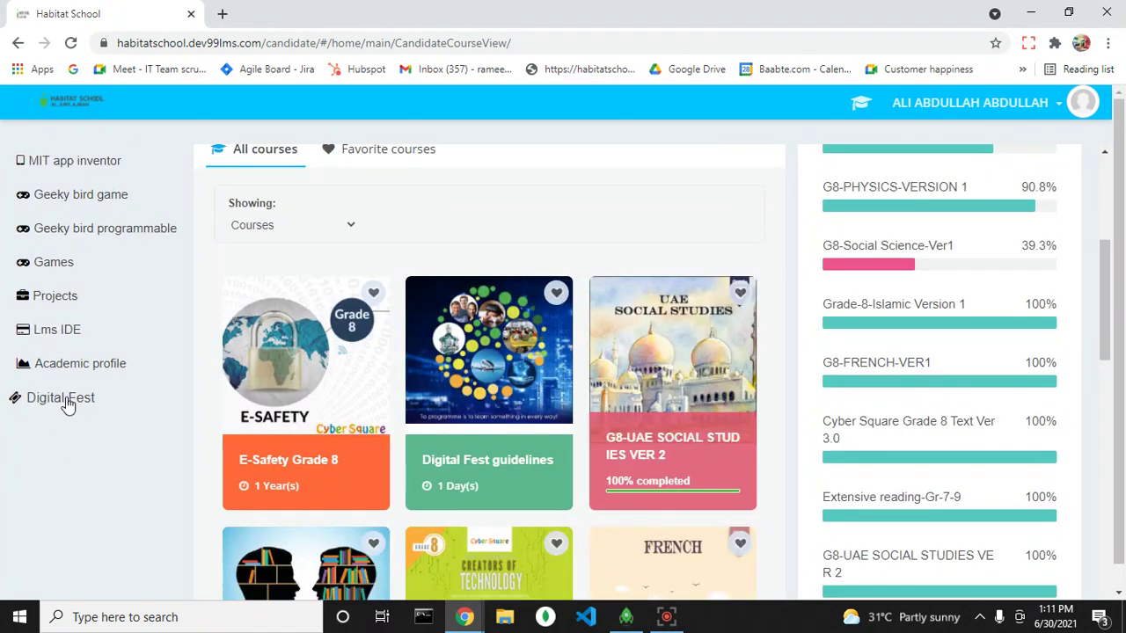
Step: Open Digital Fest from the sidebar to see the Digital Fest- 2021-22 event listing
left_click(63, 401)
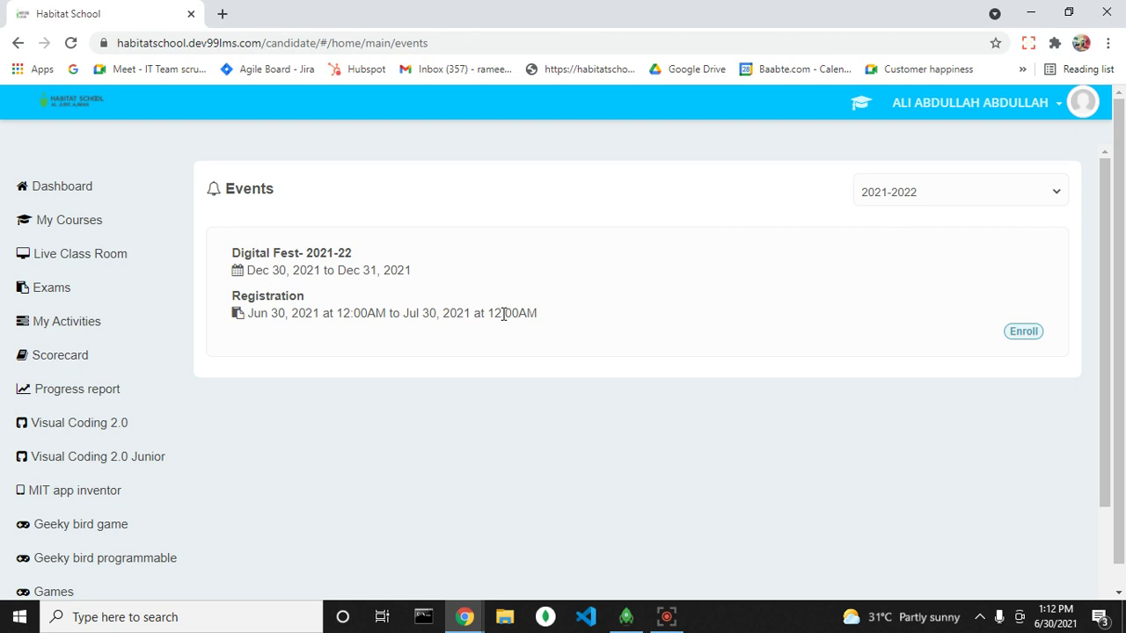
Step: Start enrolling in Digital Fest- 2021-22 with project type Websites/Web/Mobile Apps
left_click(1023, 332)
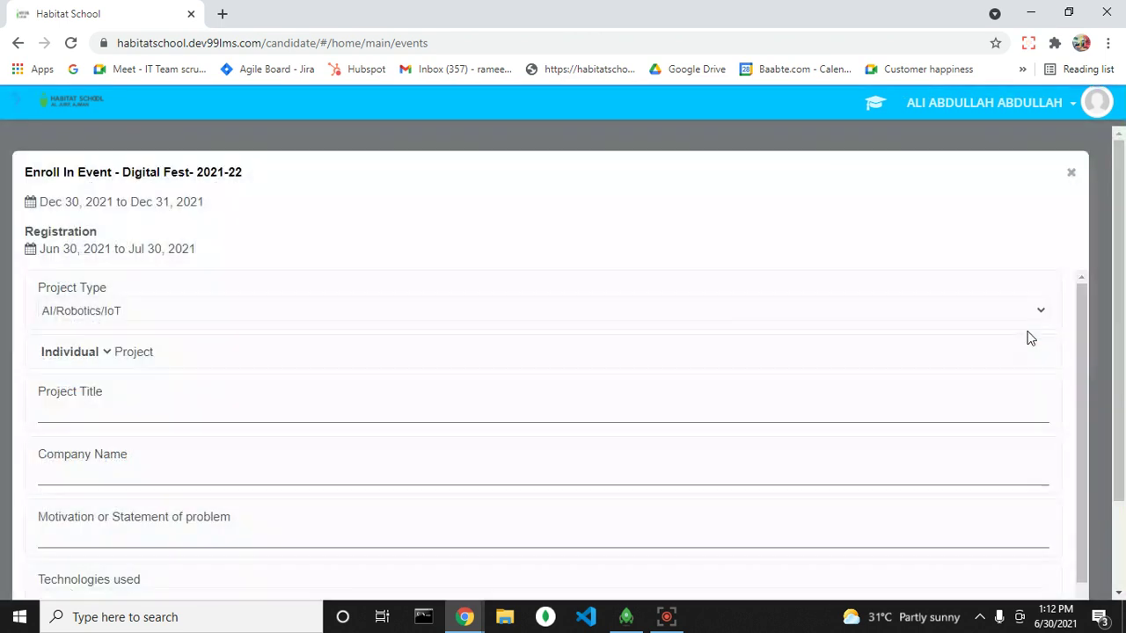
left_click(83, 313)
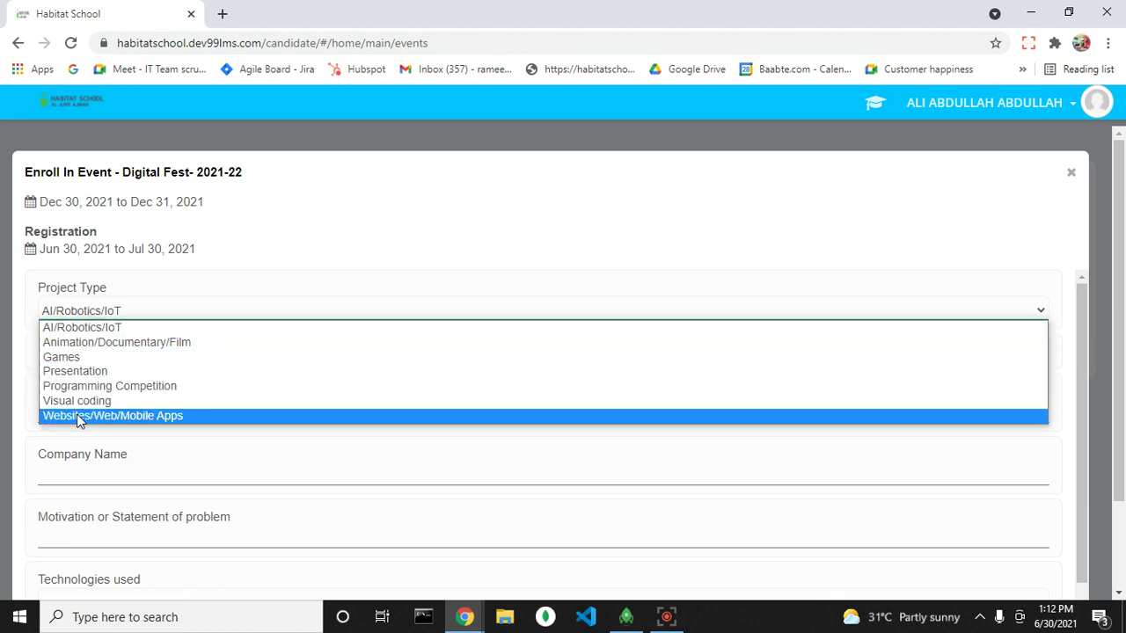
left_click(104, 419)
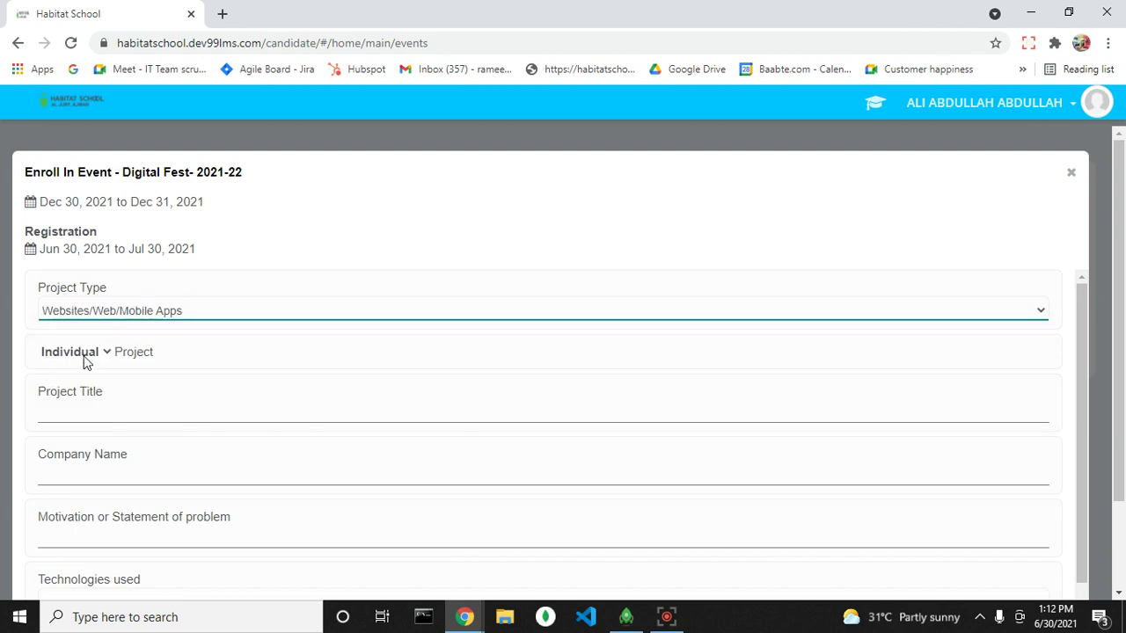
scroll(83, 363, "down", 1)
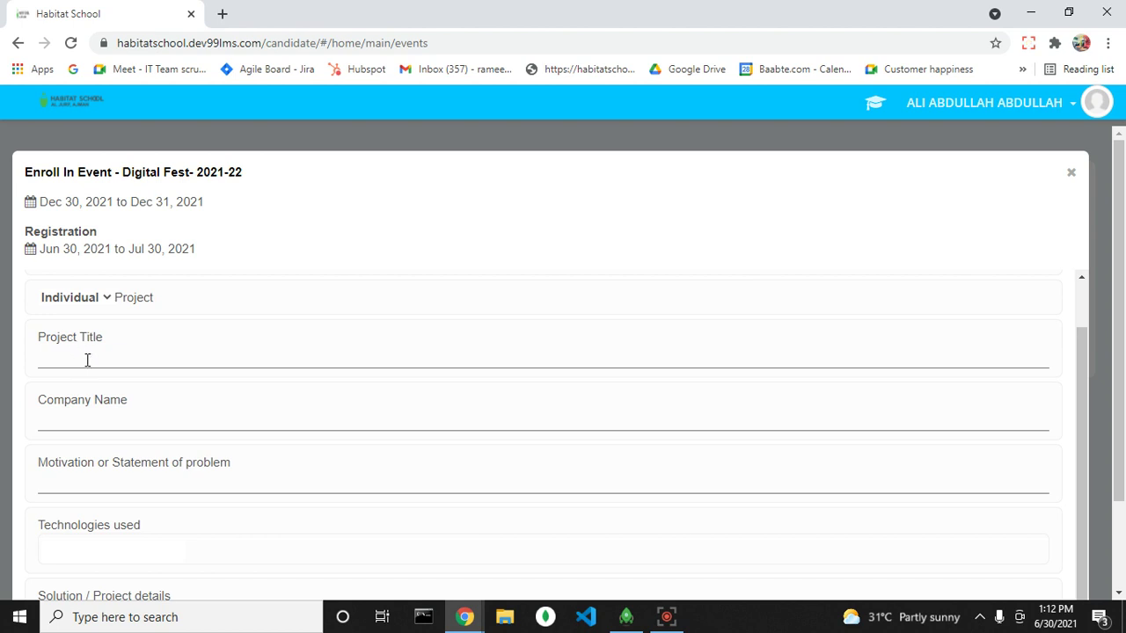
Step: Enter the project title 'E-commerce website'
left_click(87, 359)
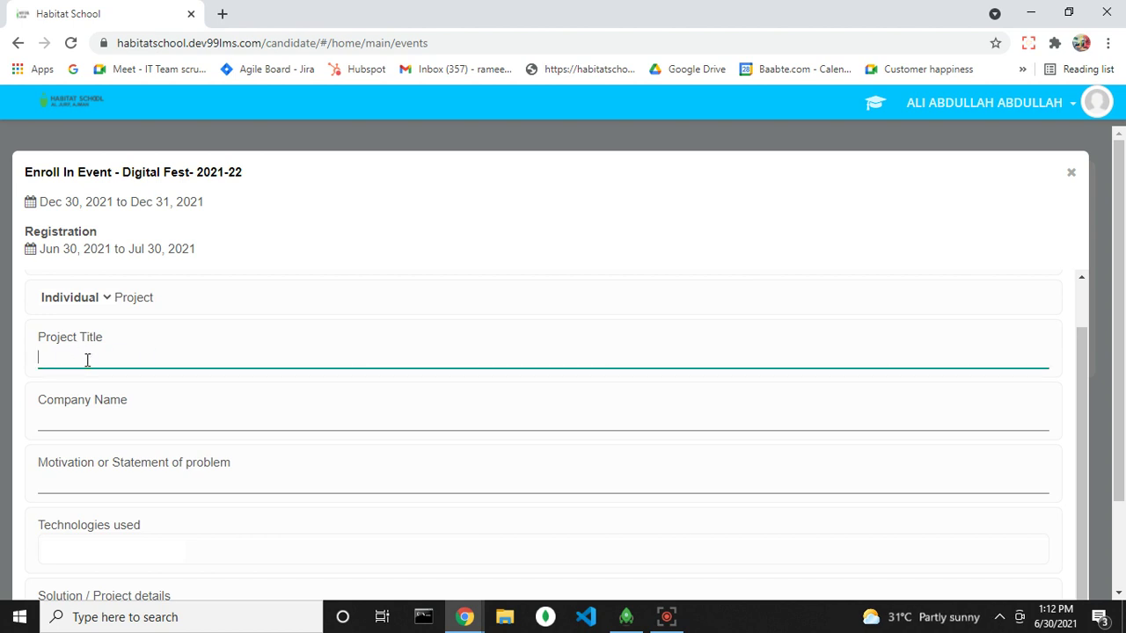
type("E-commerce website")
scroll(110, 419, "down", 2)
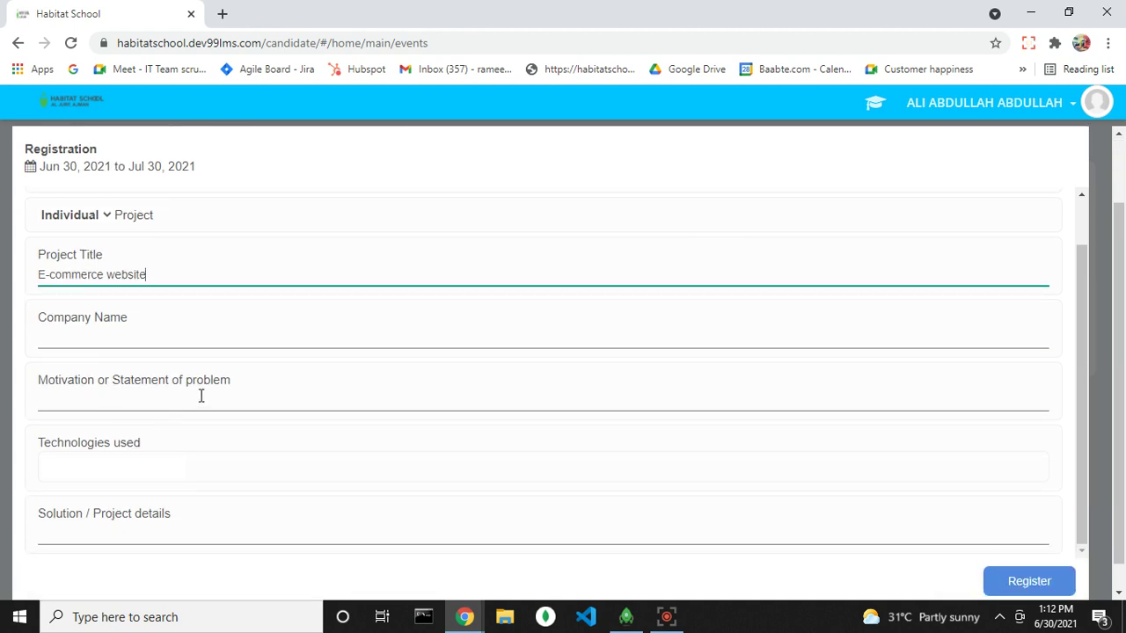
Step: Fill in the motivation as 'A website to buy items'
left_click(143, 395)
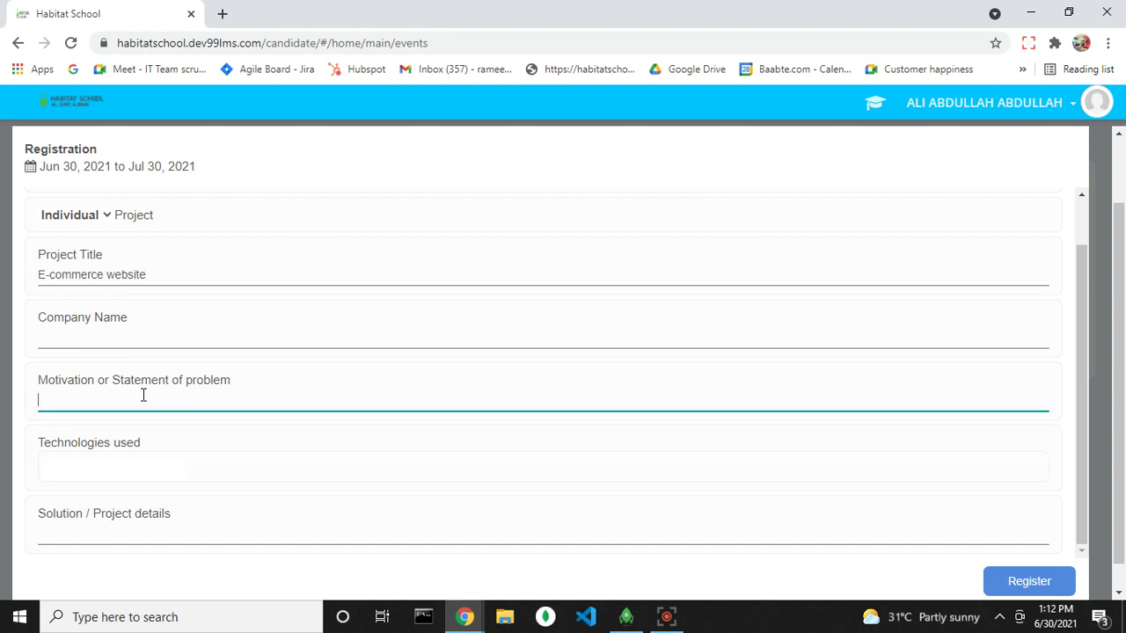
type("W")
key("BackSpace")
type("A website to buy items")
scroll(140, 404, "down", 1)
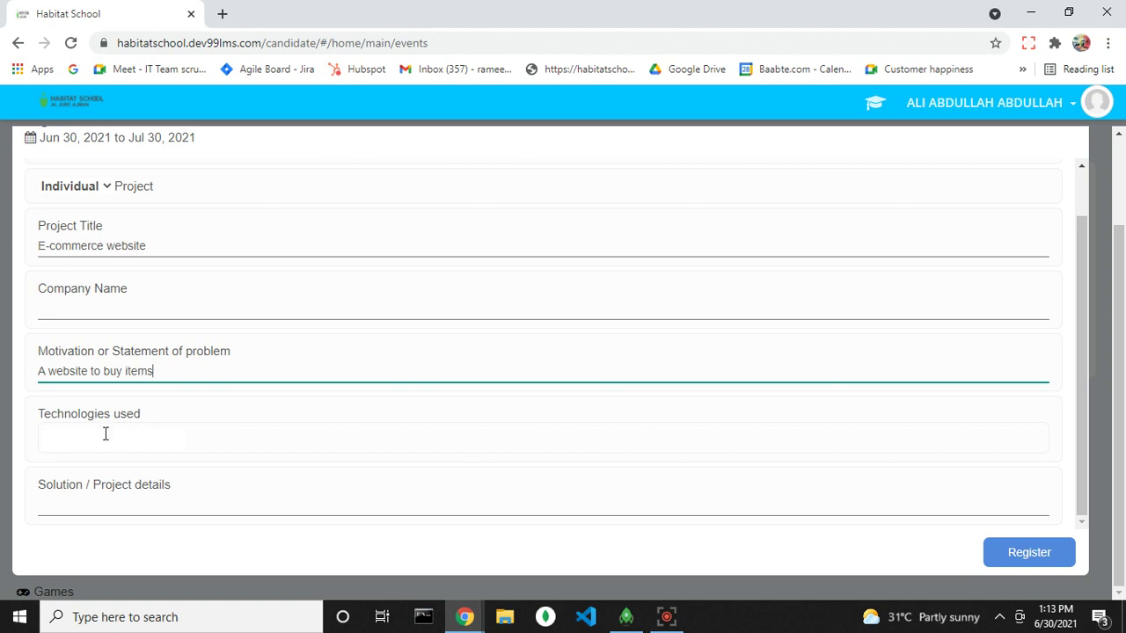
Step: Add the tags Html and css, Javascriptt and Python under Technologies used
left_click(134, 438)
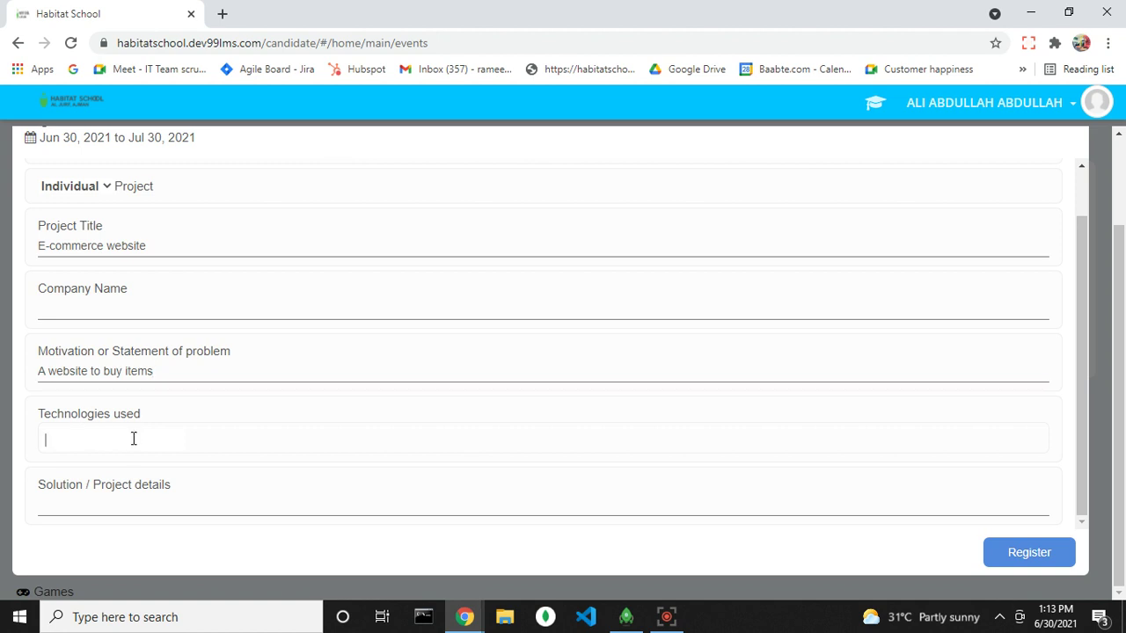
type("html")
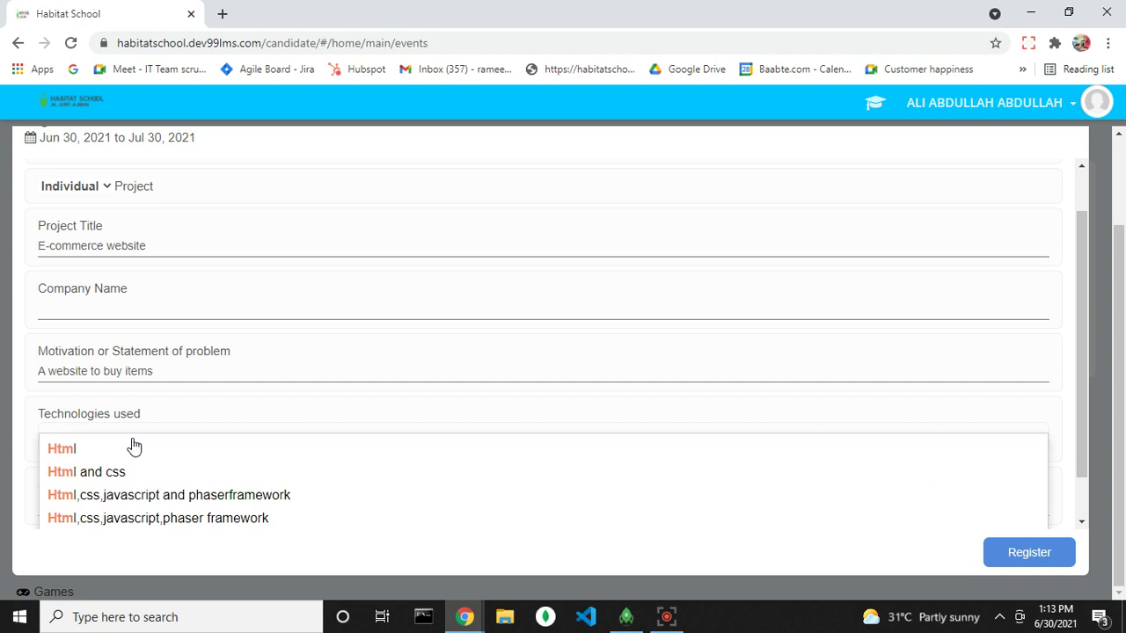
left_click(126, 469)
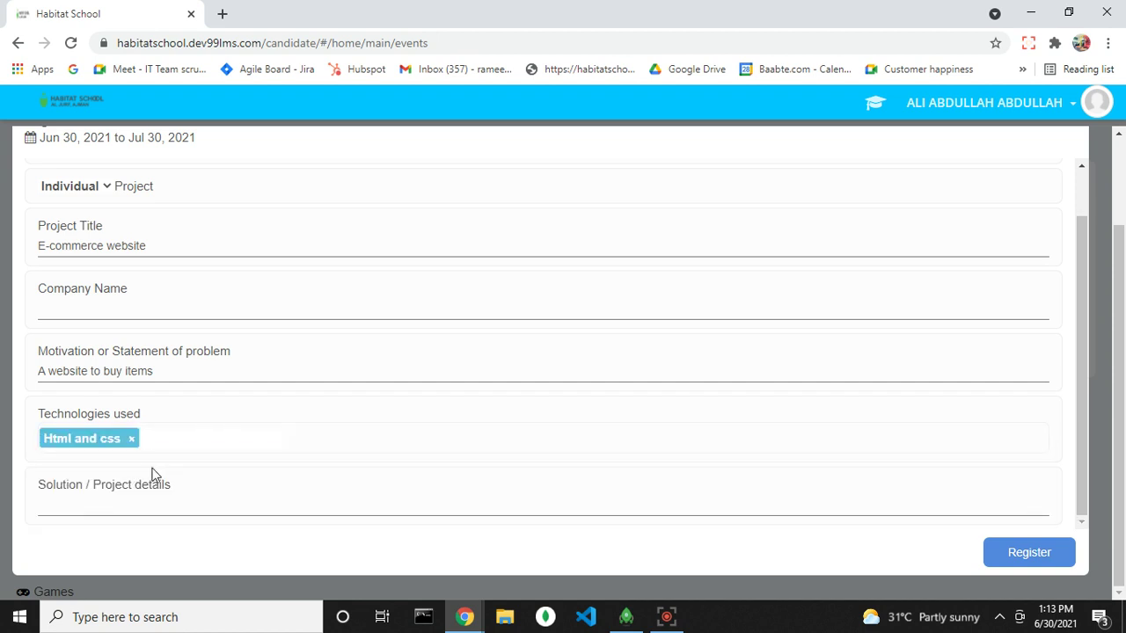
type("javascript")
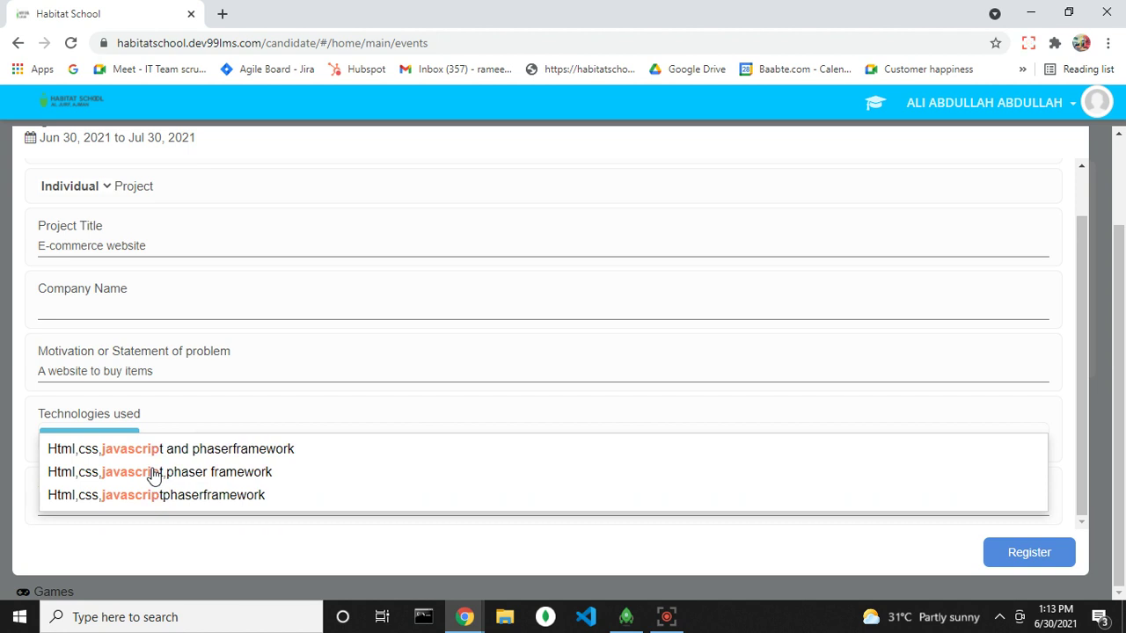
key("Return")
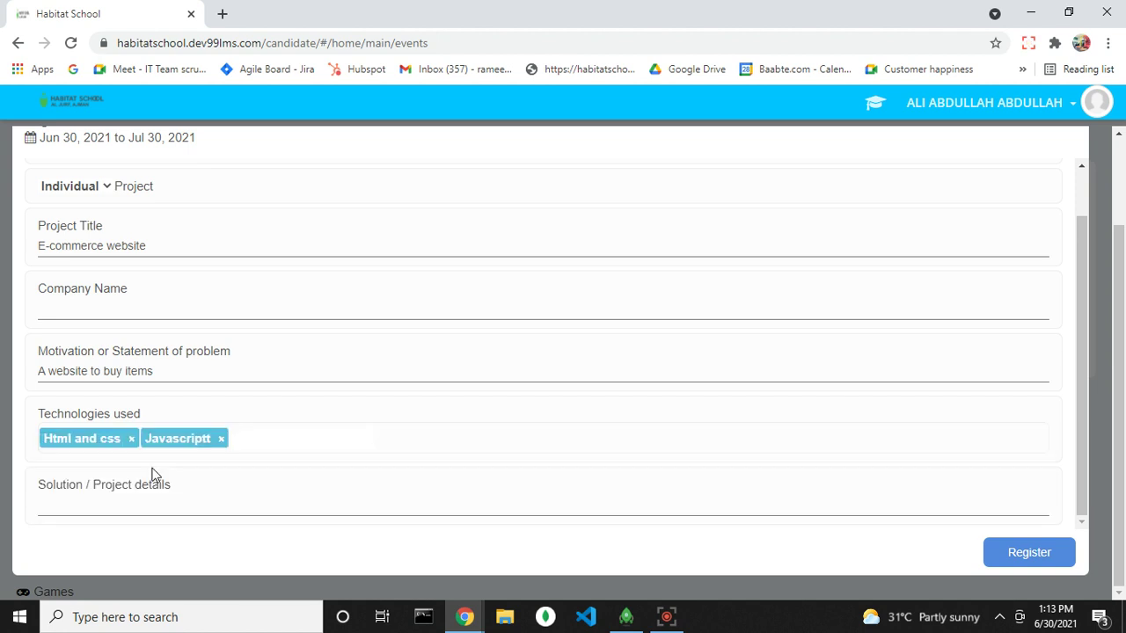
type("py")
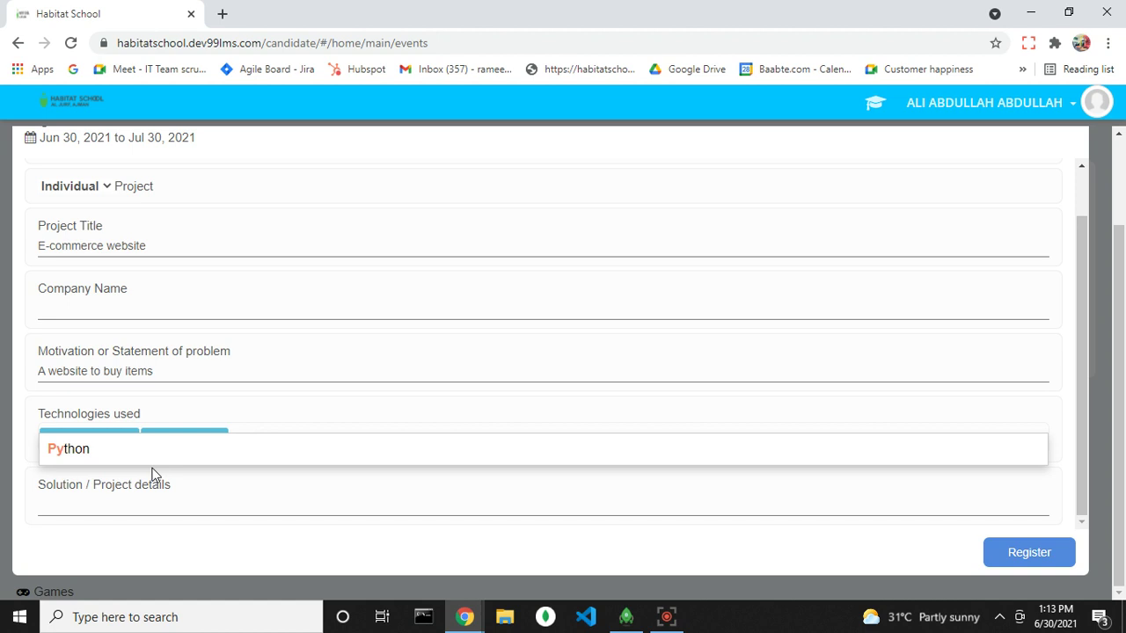
left_click(69, 447)
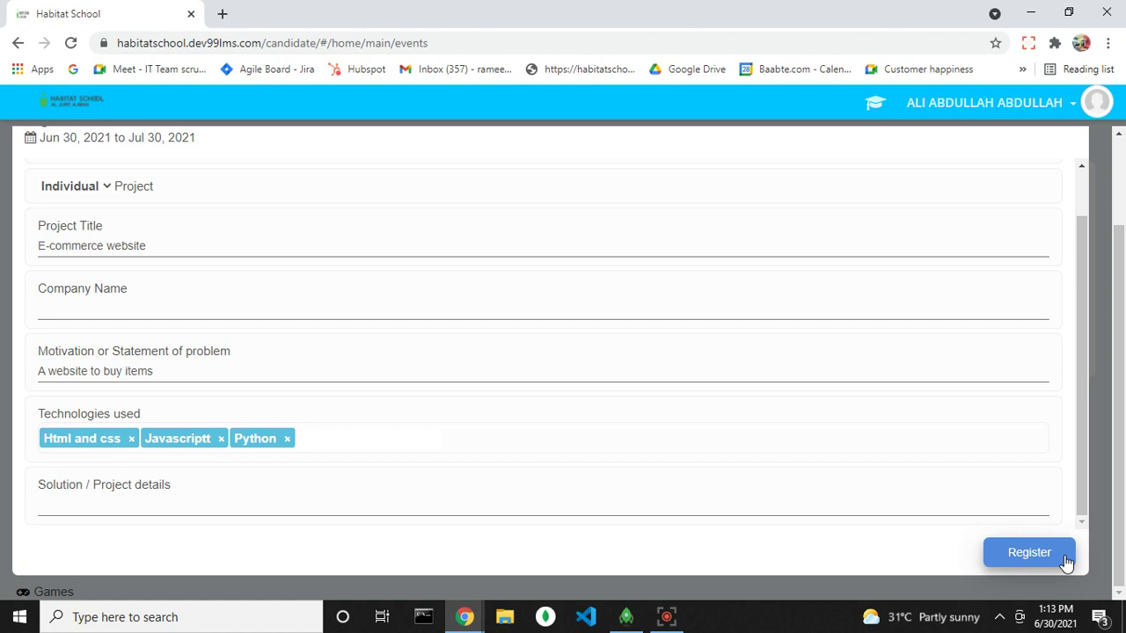
scroll(633, 320, "up", 1)
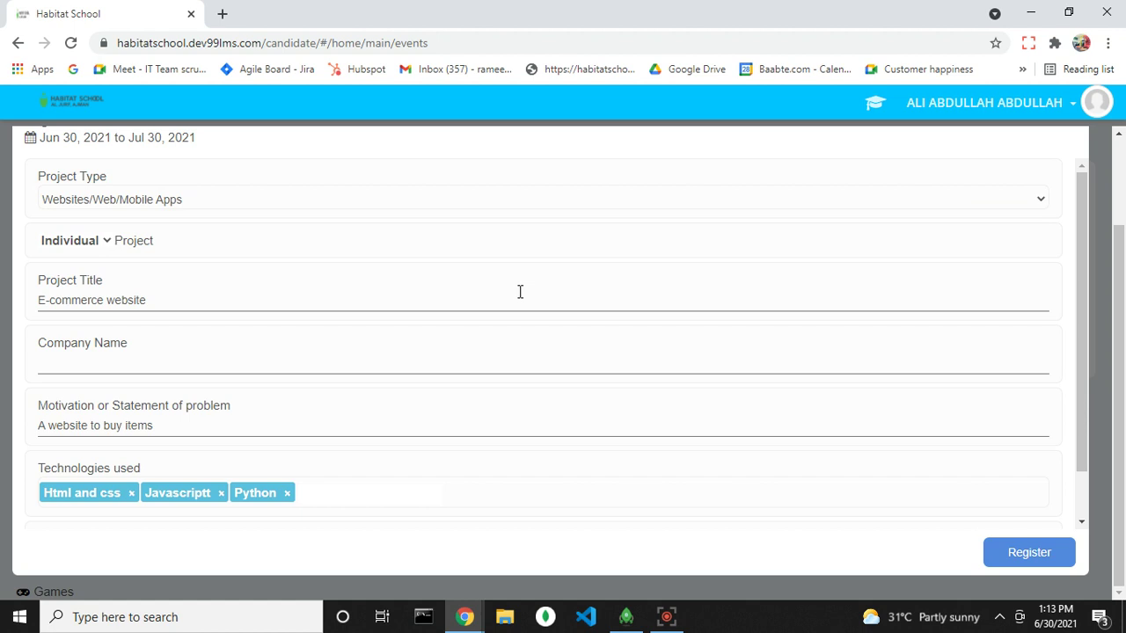
Step: Make the enrollment a group project
left_click(77, 247)
left_click(62, 257)
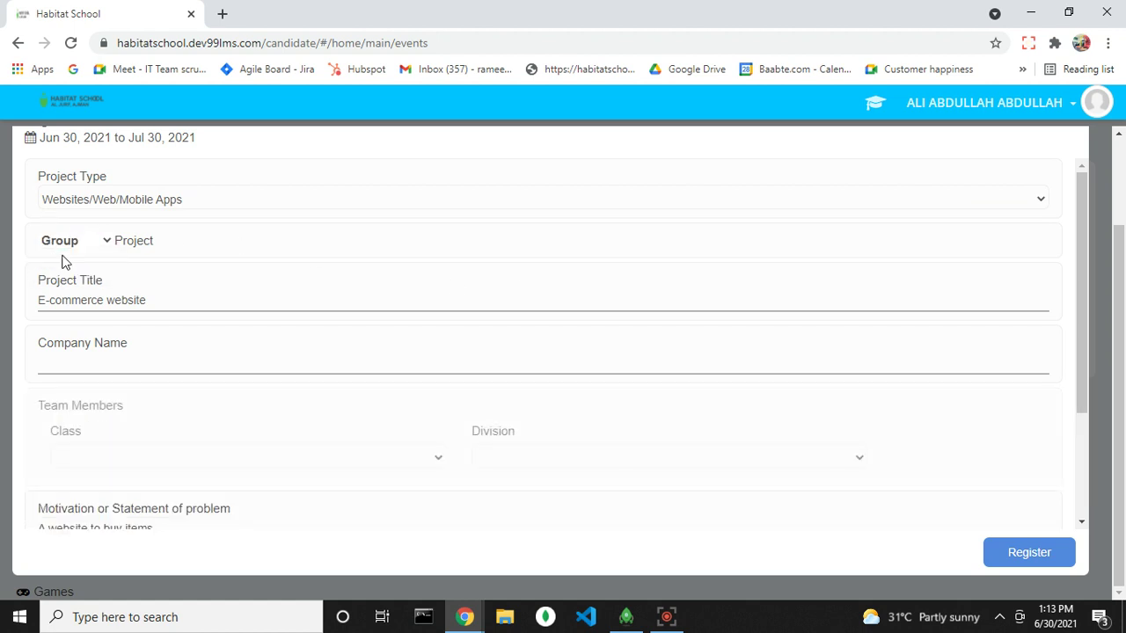
scroll(318, 280, "down", 1)
scroll(319, 280, "down", 1)
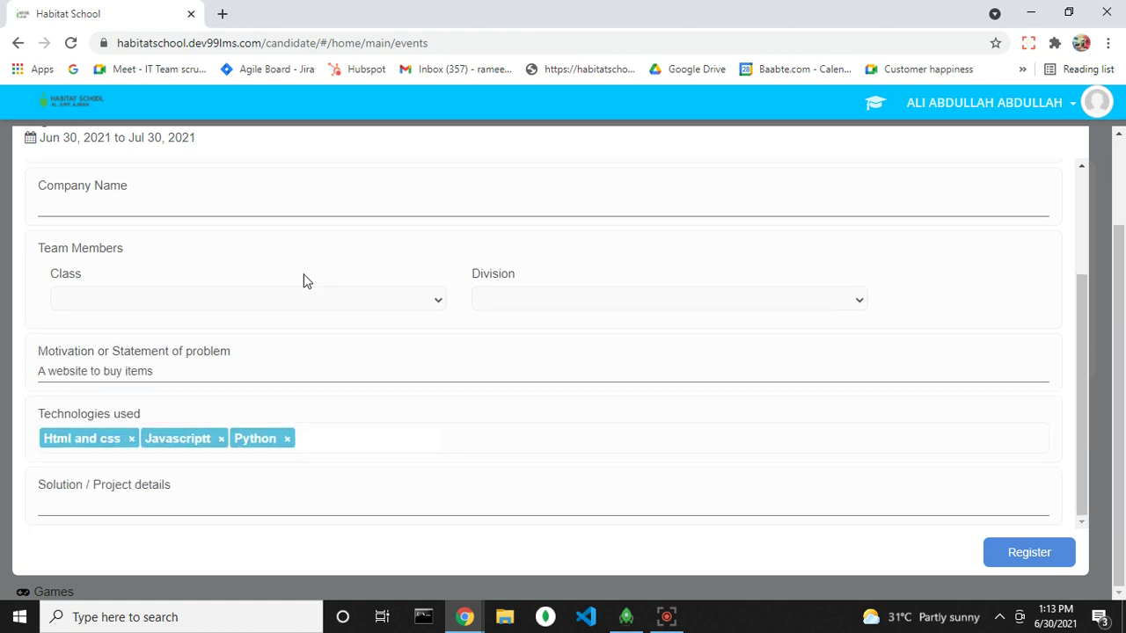
Step: Filter team members to class 8, division A and focus the member search field
left_click(186, 299)
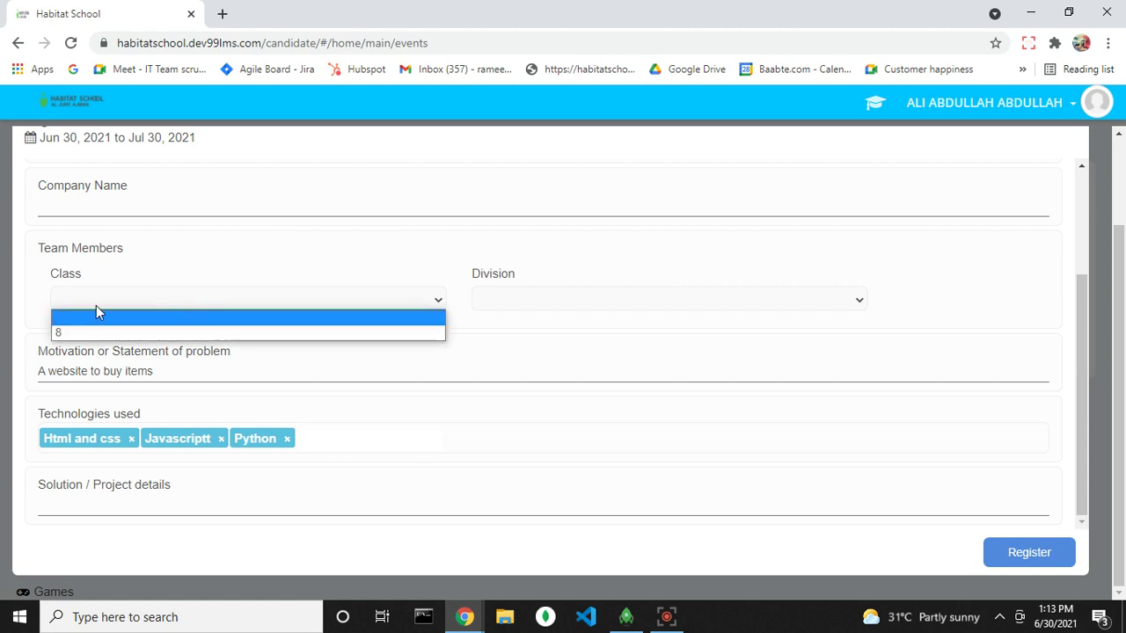
left_click(70, 332)
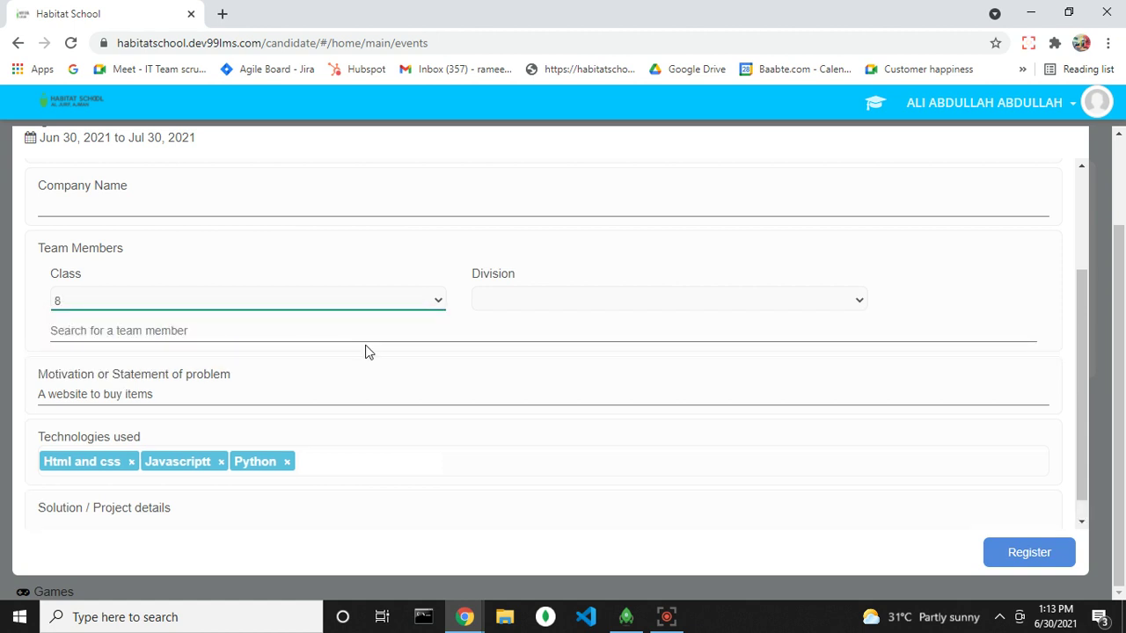
left_click(525, 301)
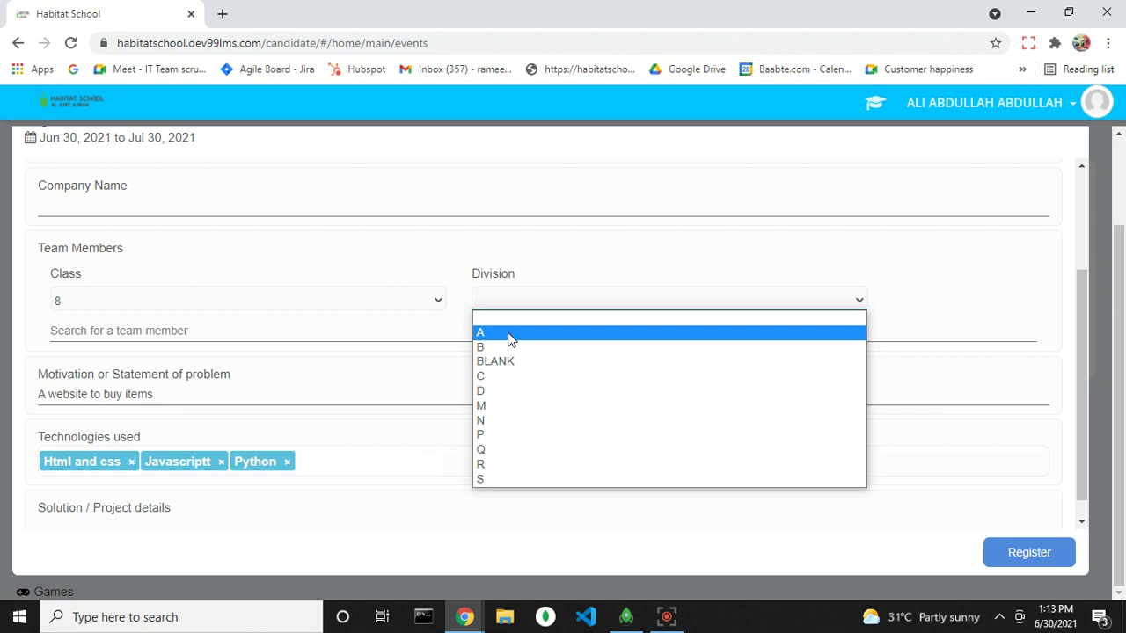
left_click(509, 332)
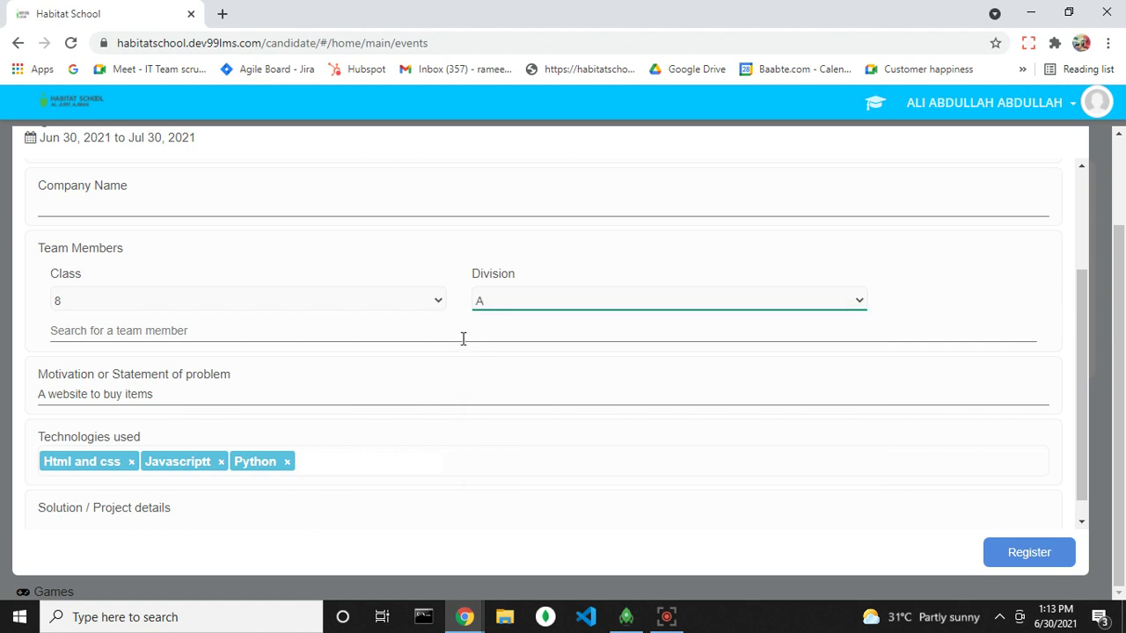
left_click(113, 326)
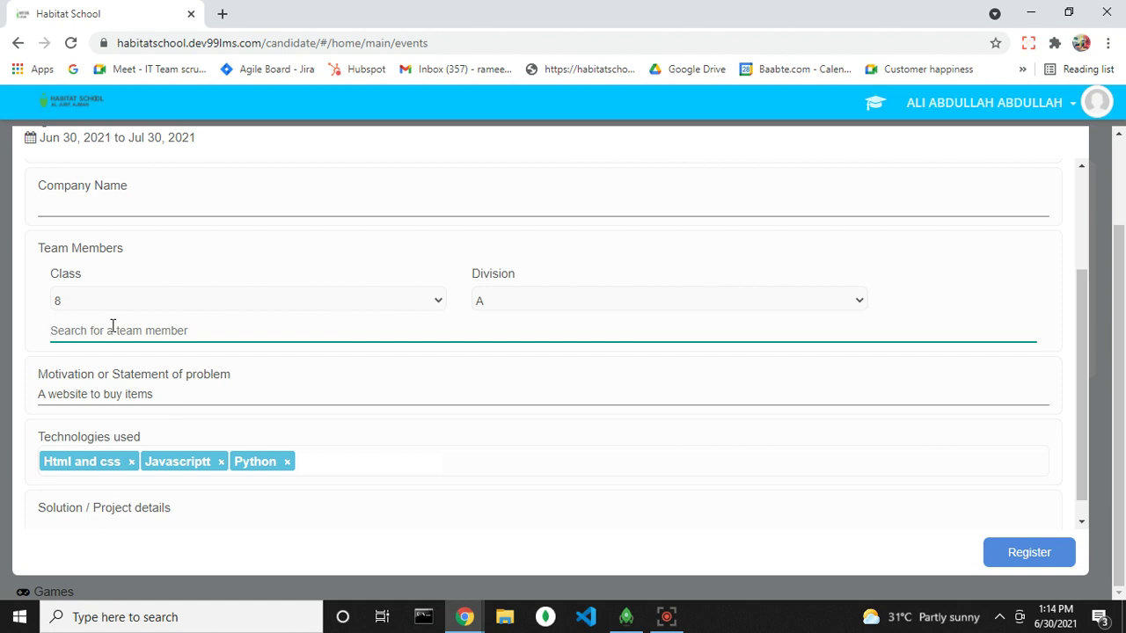
Step: Search 'a' among class 8-A students and tick two of them as team members
type("a")
scroll(181, 422, "down", 1)
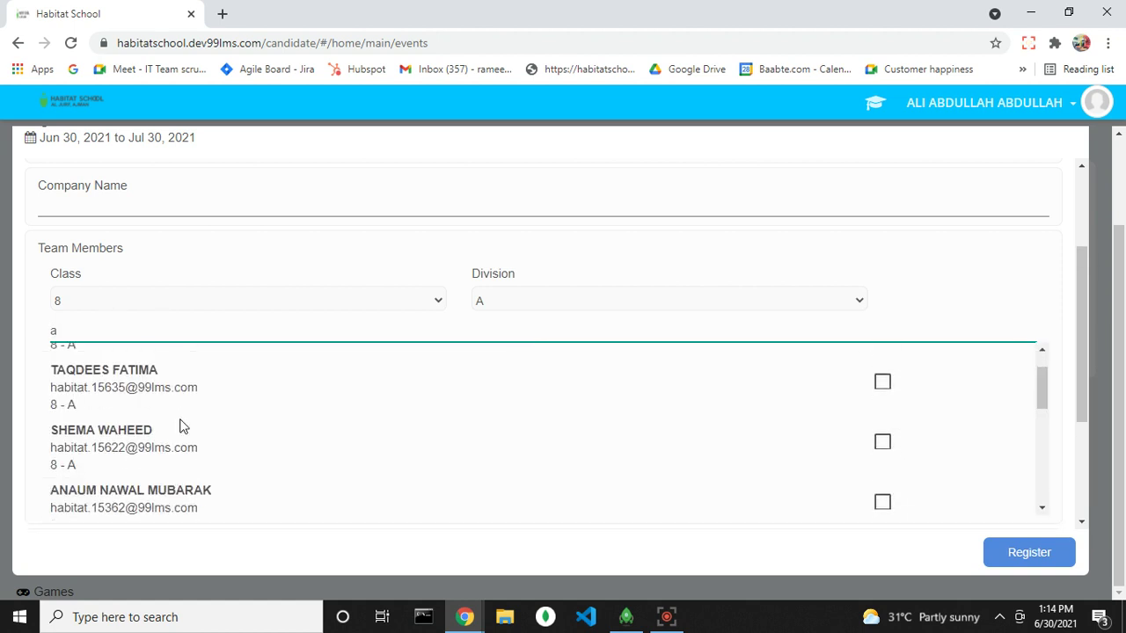
left_click(881, 406)
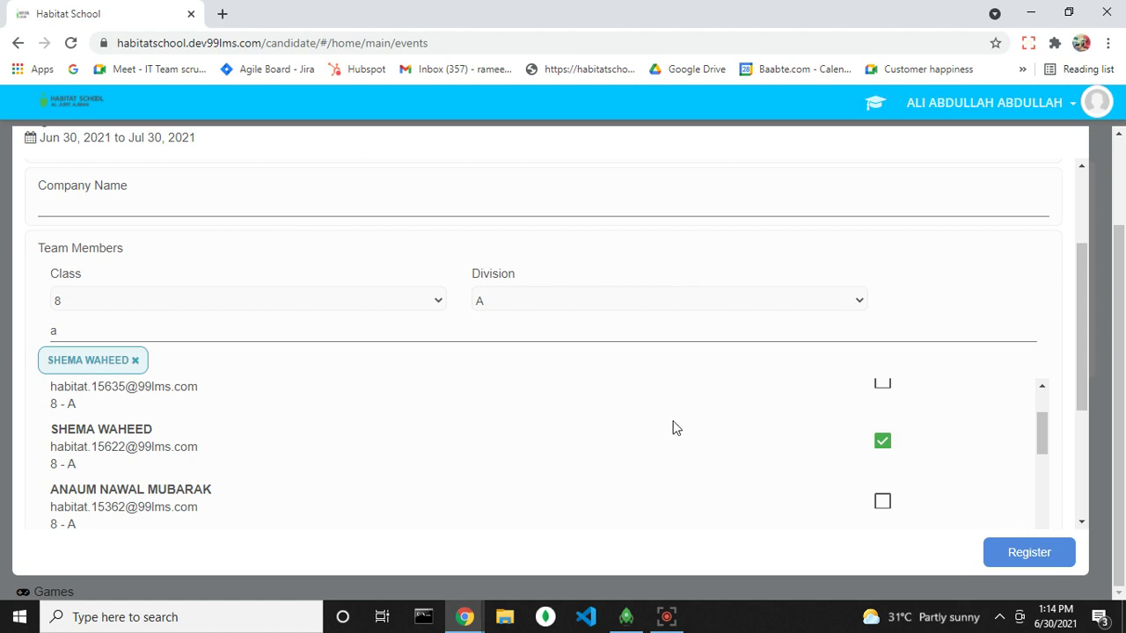
scroll(822, 471, "down", 1)
left_click(883, 484)
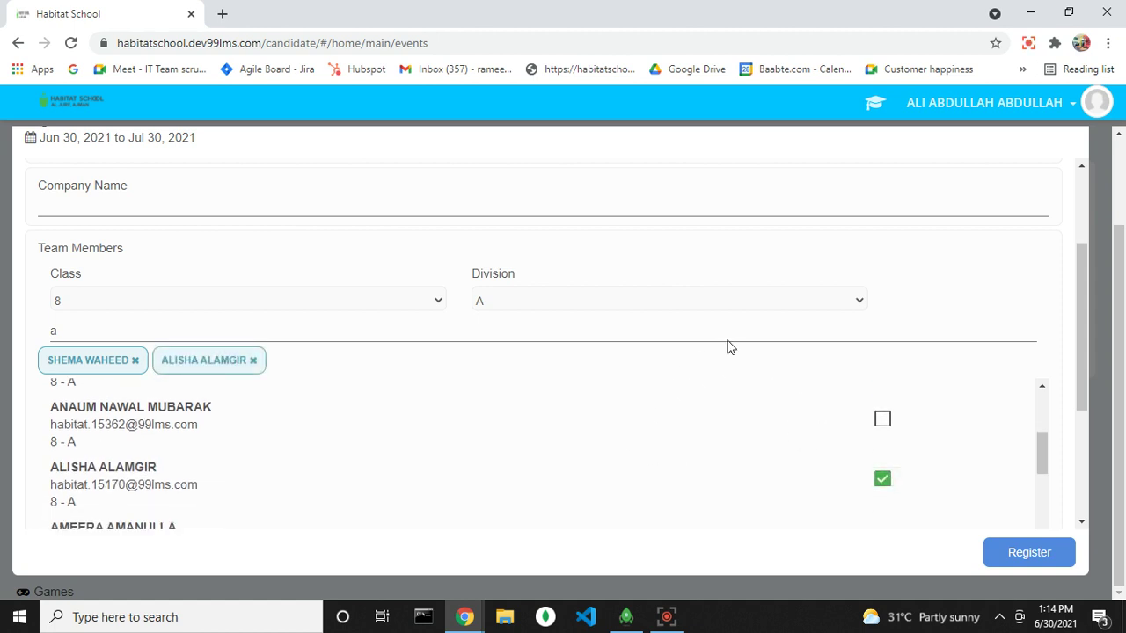
scroll(747, 395, "down", 3)
scroll(854, 317, "down", 1)
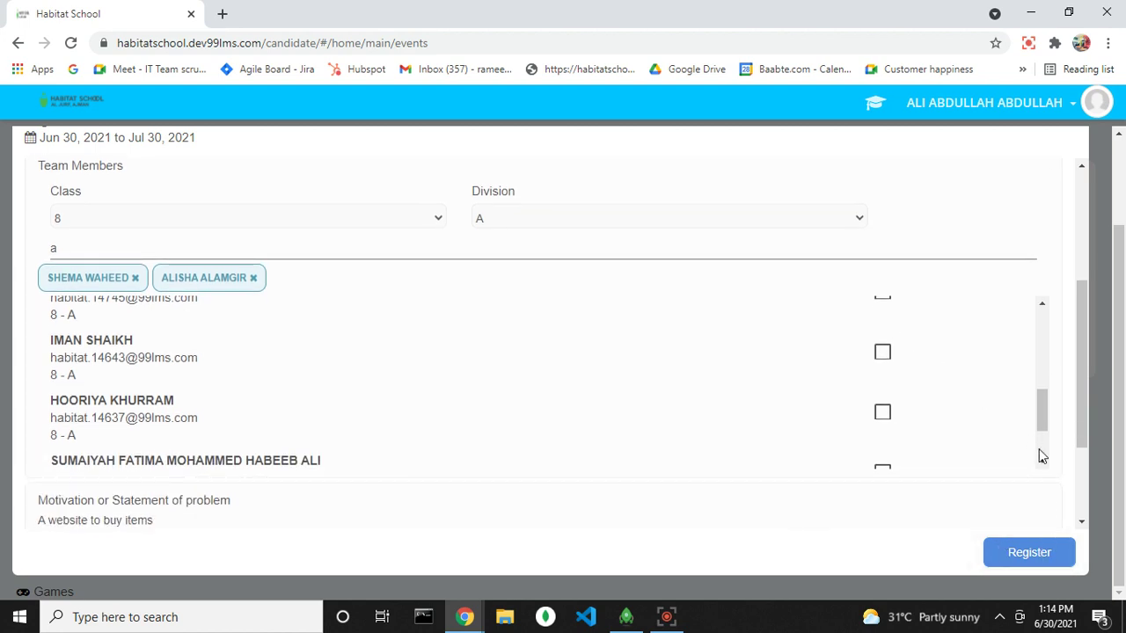
scroll(1041, 454, "down", 1)
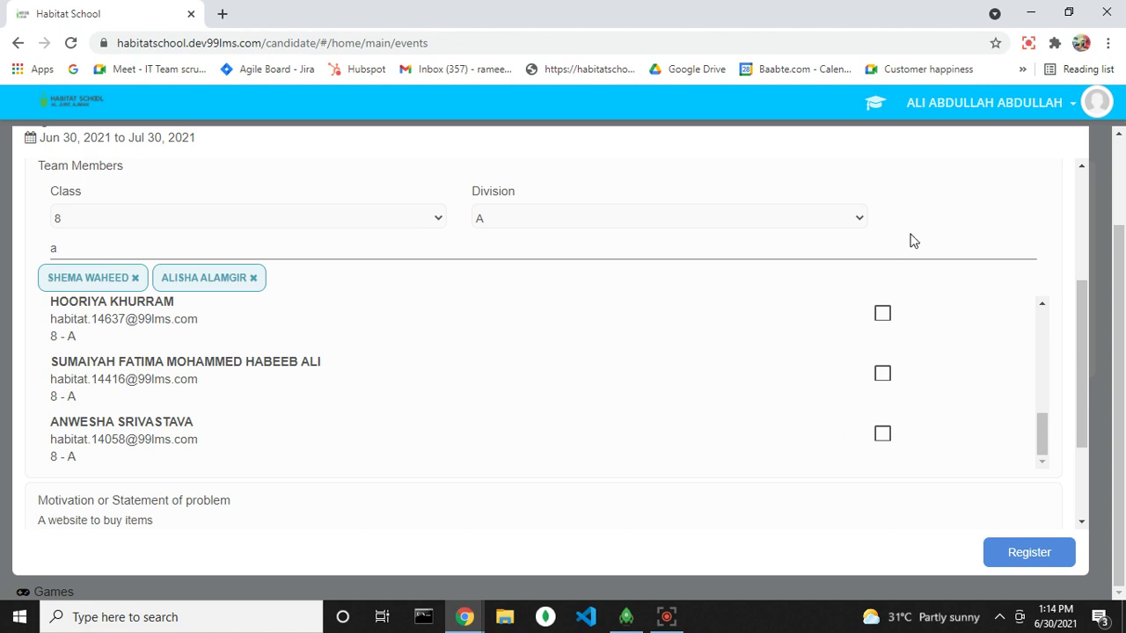
scroll(945, 236, "down", 1)
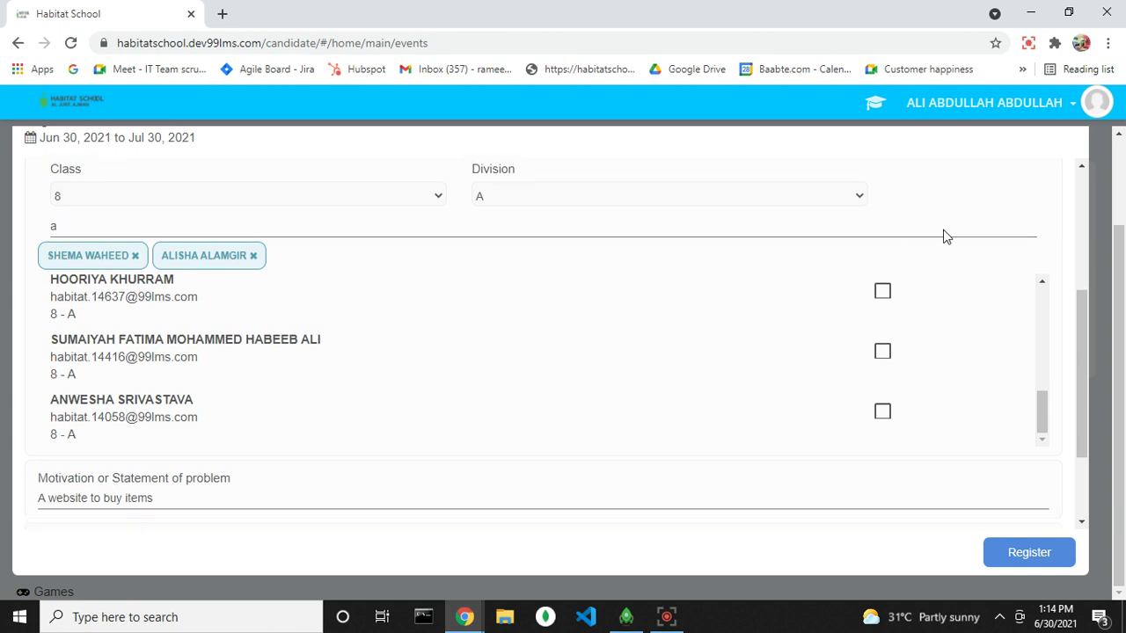
Step: Register the group enrollment, dismiss the success notice, and review the E-commerce website project's details
left_click(1029, 552)
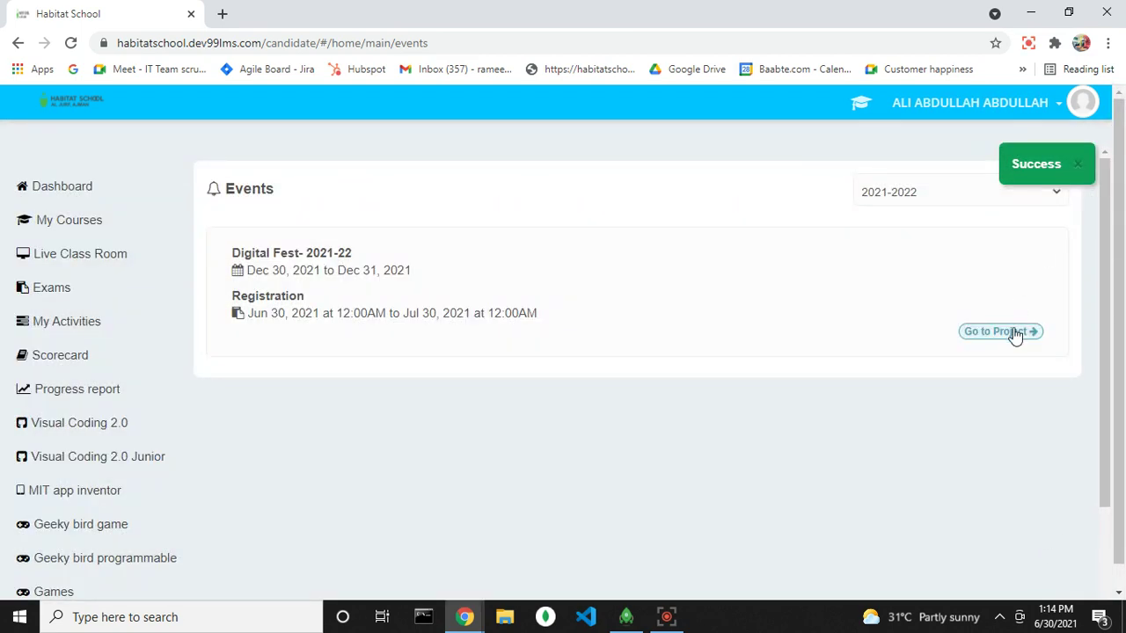
left_click(1077, 167)
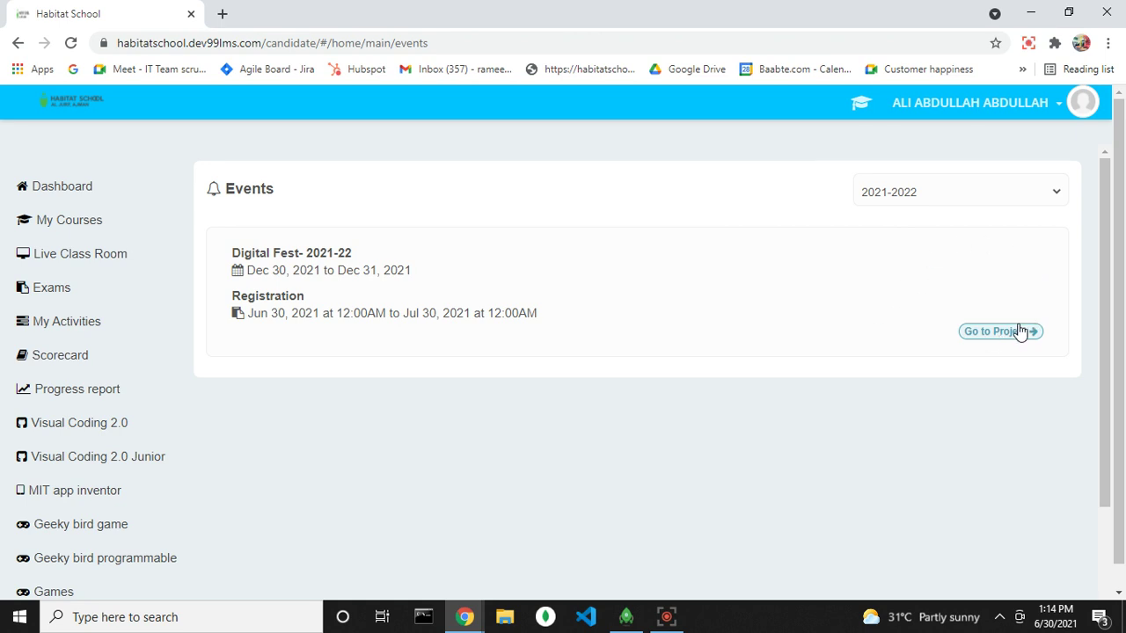
left_click(1012, 336)
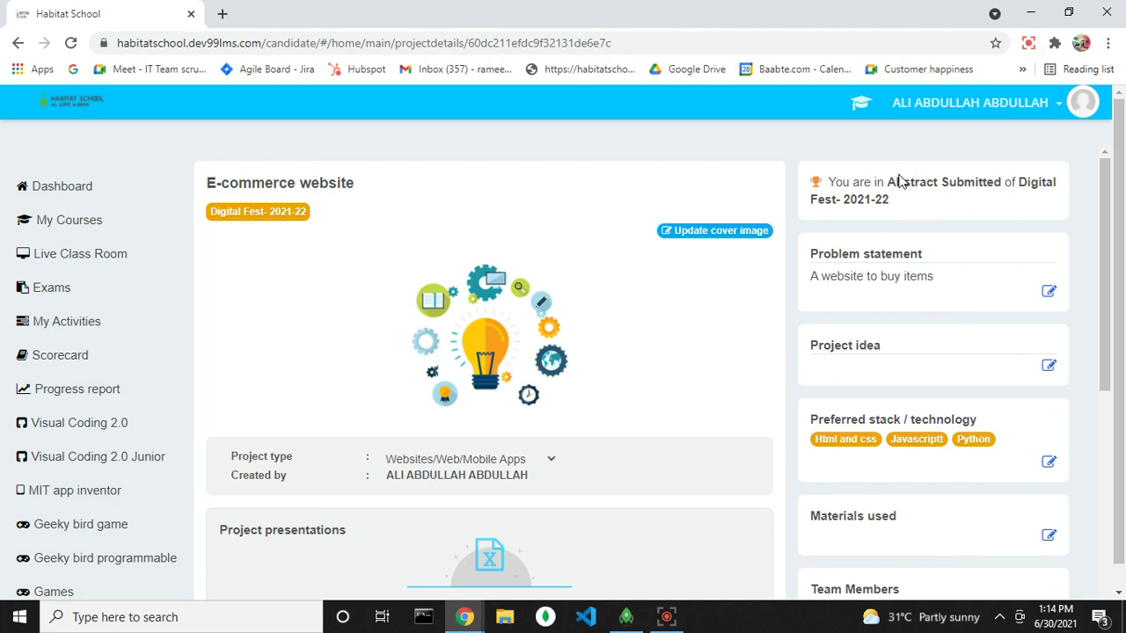
scroll(655, 264, "down", 2)
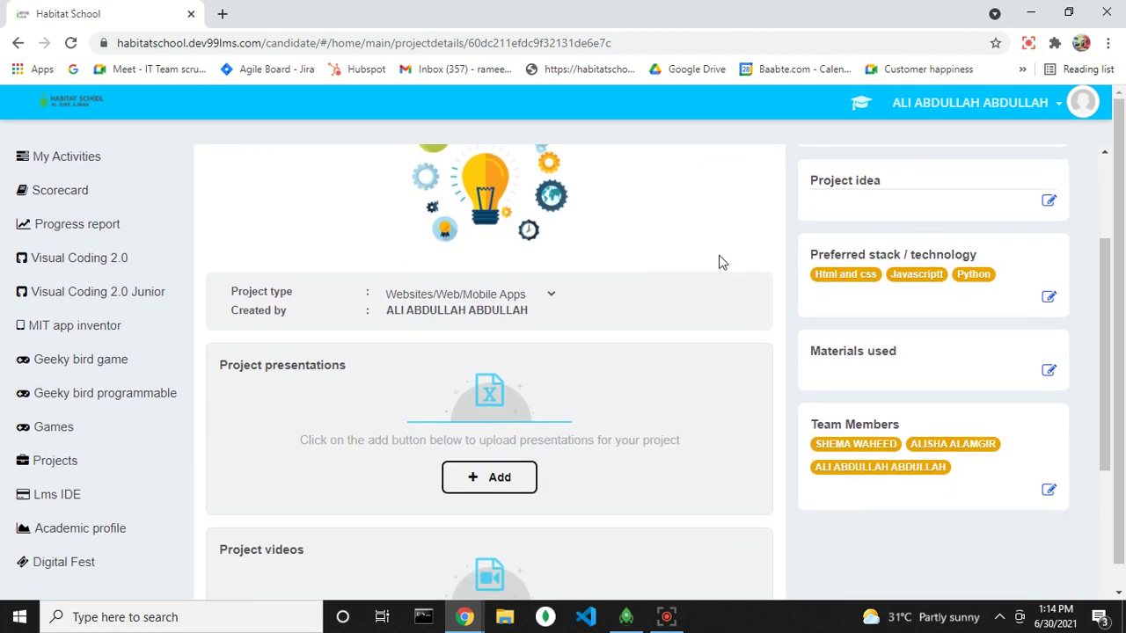
scroll(719, 262, "down", 3)
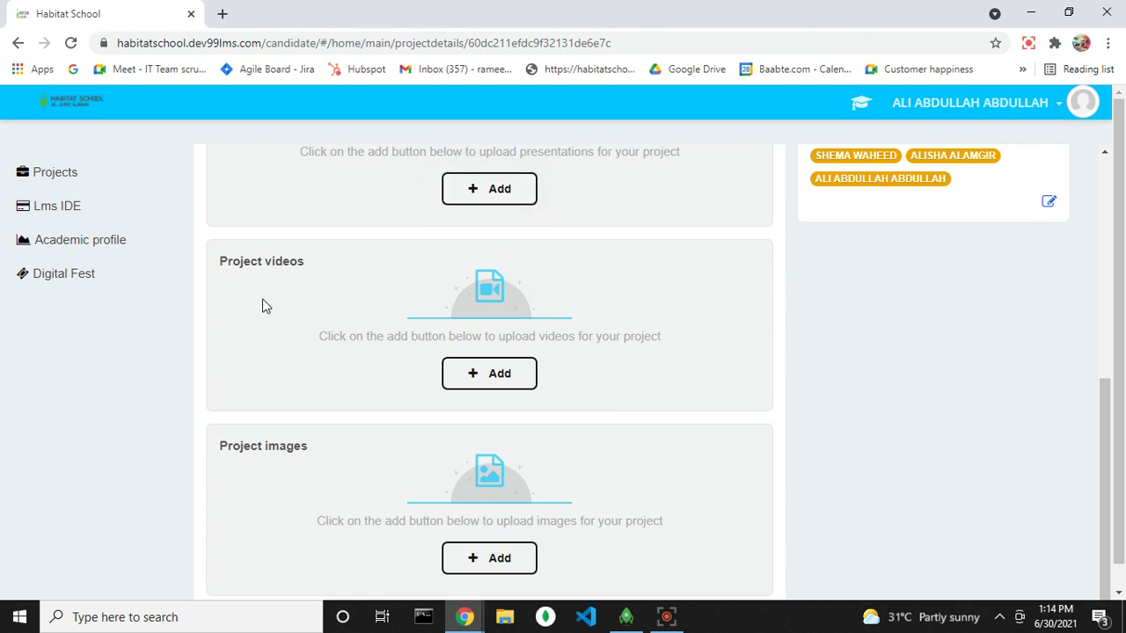
scroll(631, 216, "up", 3)
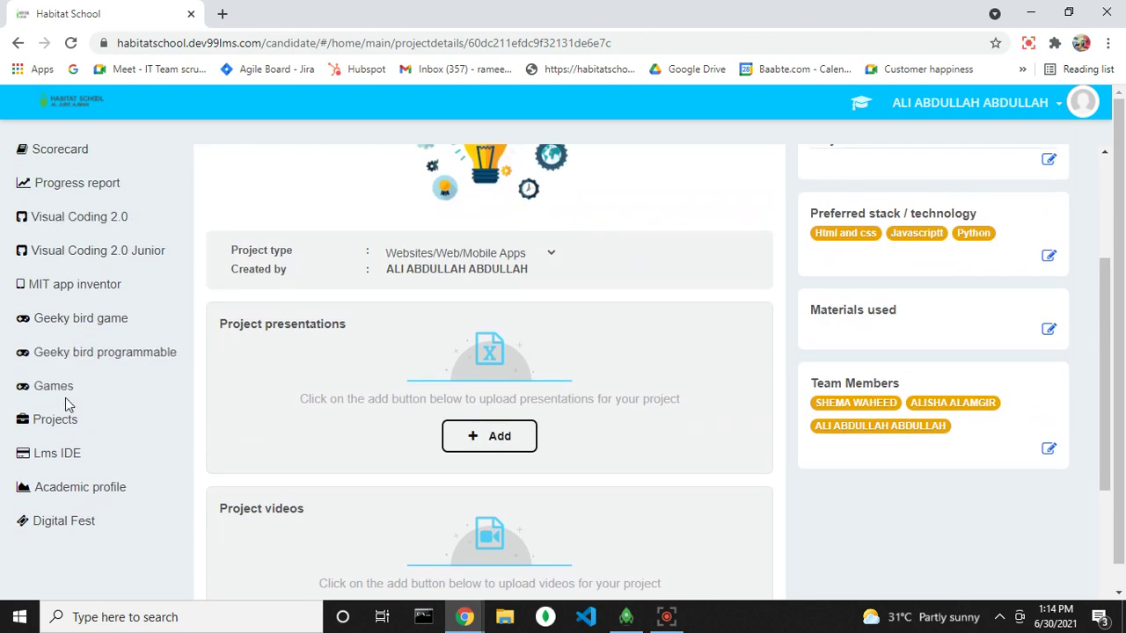
Step: From the Projects list, open the E-commerce website project card
left_click(46, 428)
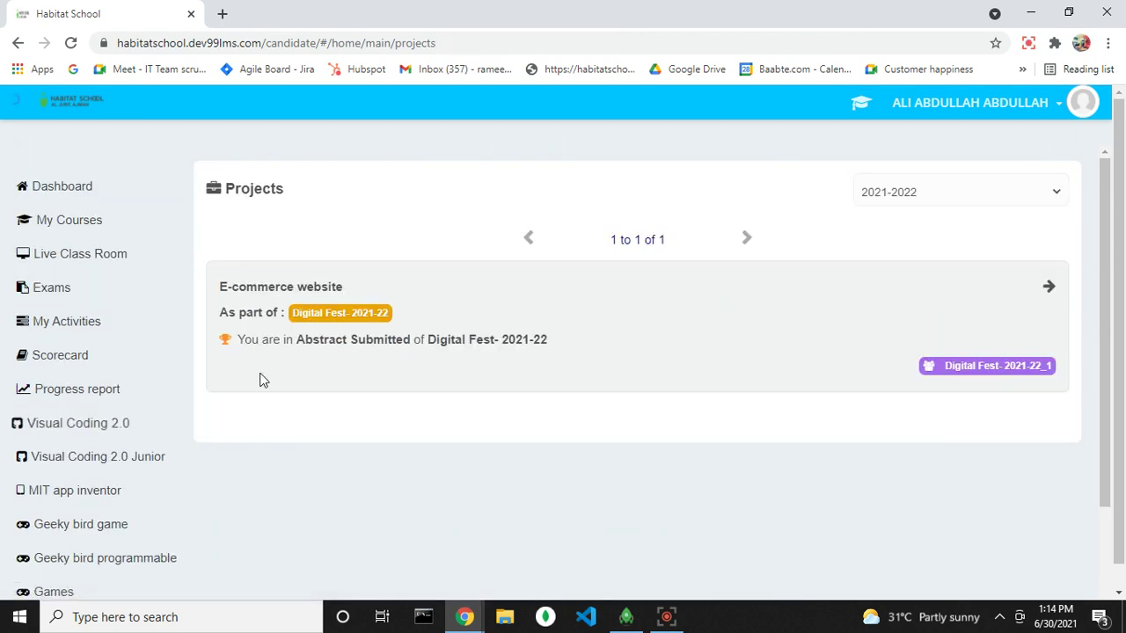
scroll(1047, 185, "down", 2)
scroll(1064, 181, "up", 2)
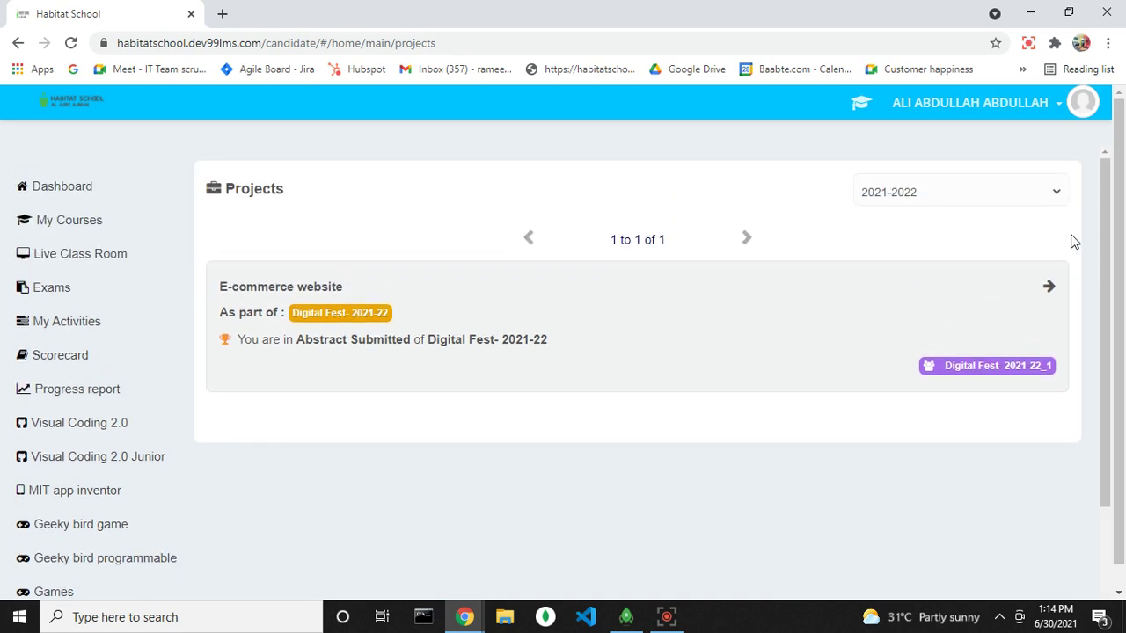
left_click(1053, 286)
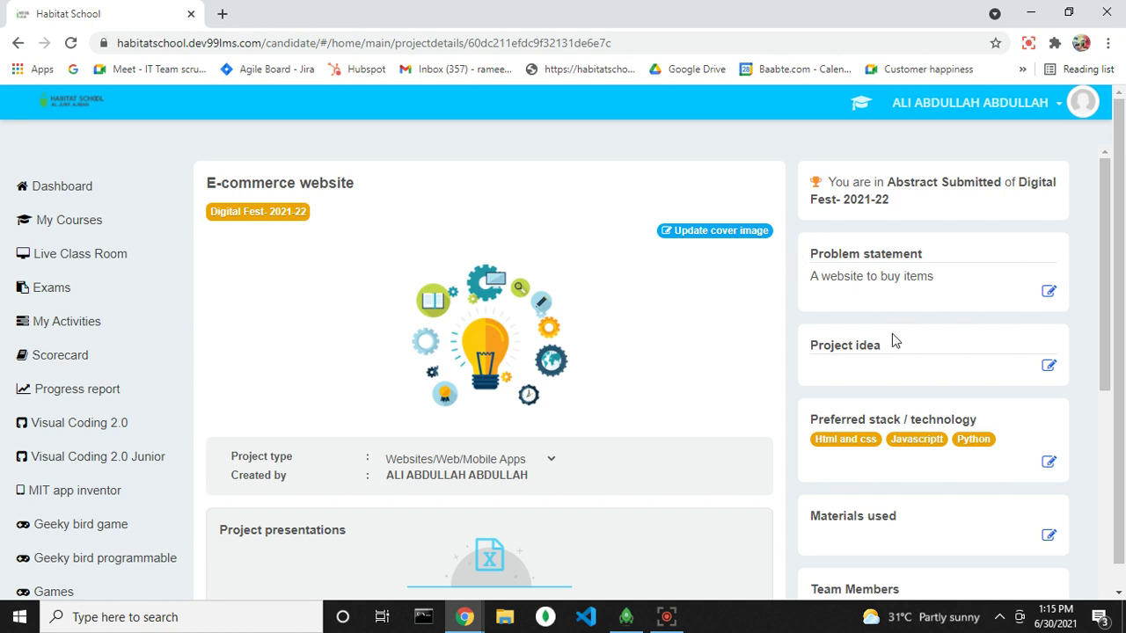
Step: In the other student's incognito session, enroll in Digital Fest as a Programming Competition entry in Python
mouse_move(475, 611)
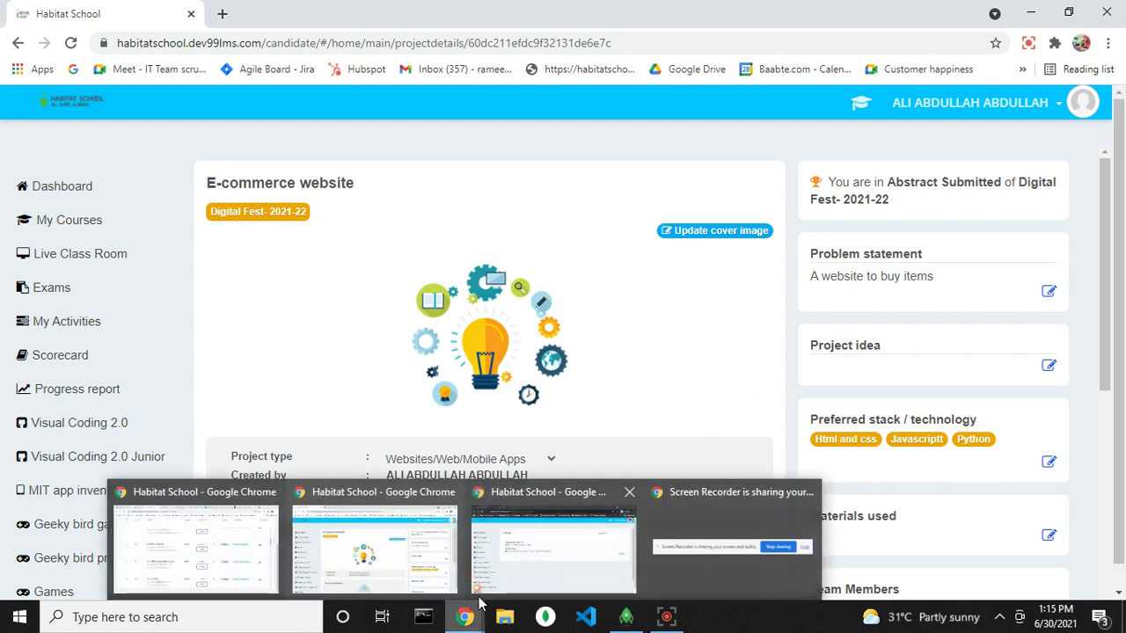
left_click(480, 585)
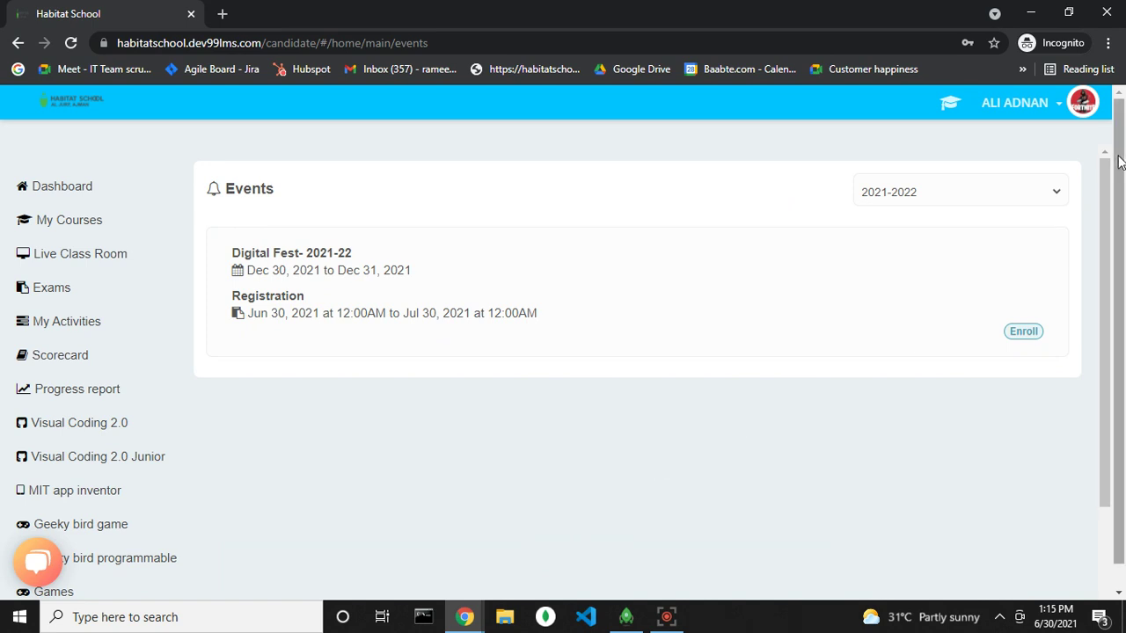
left_click(1023, 332)
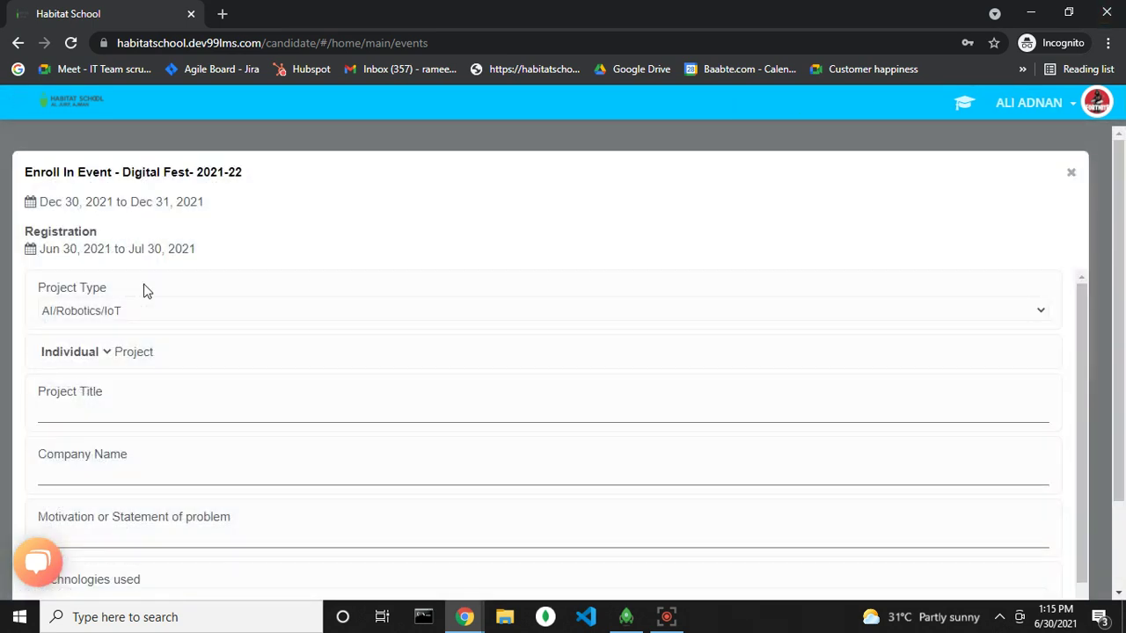
left_click(81, 317)
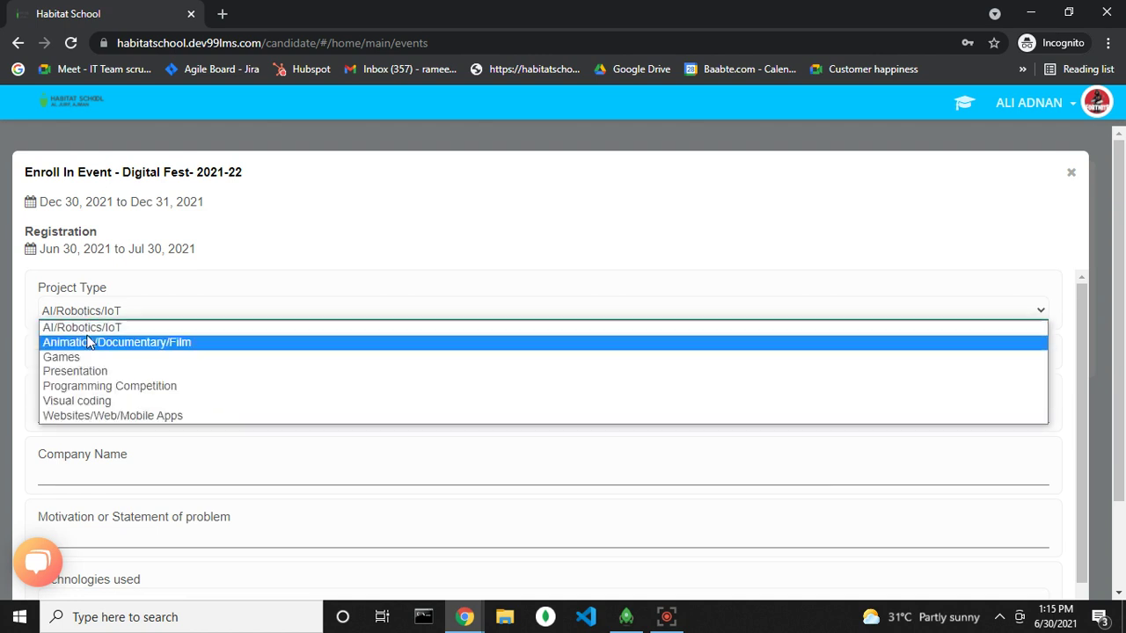
left_click(100, 388)
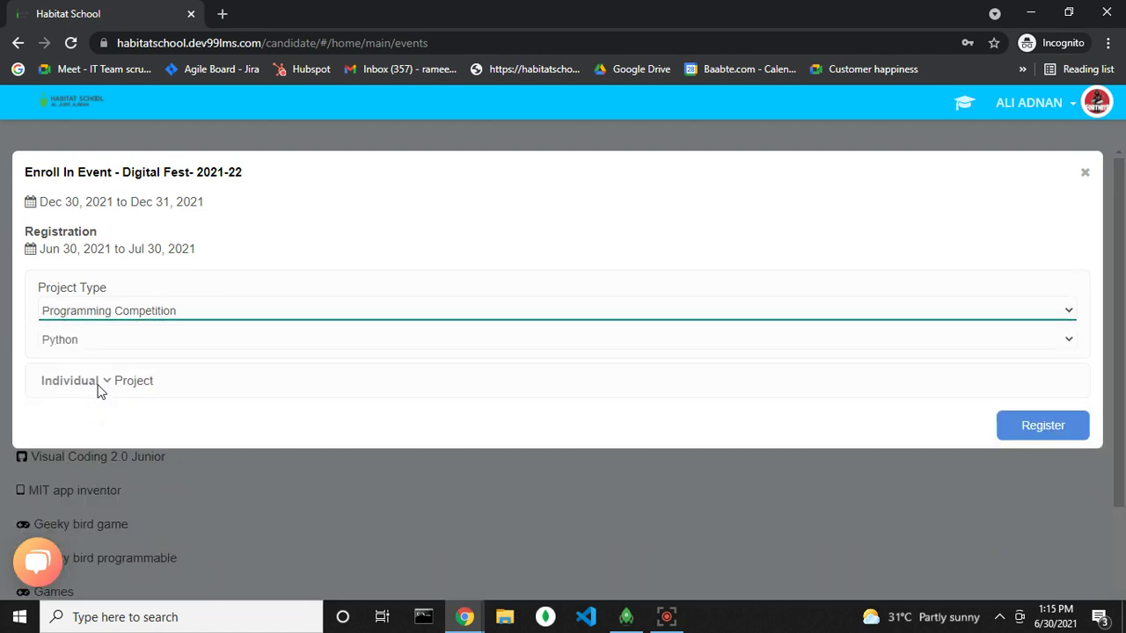
left_click(70, 343)
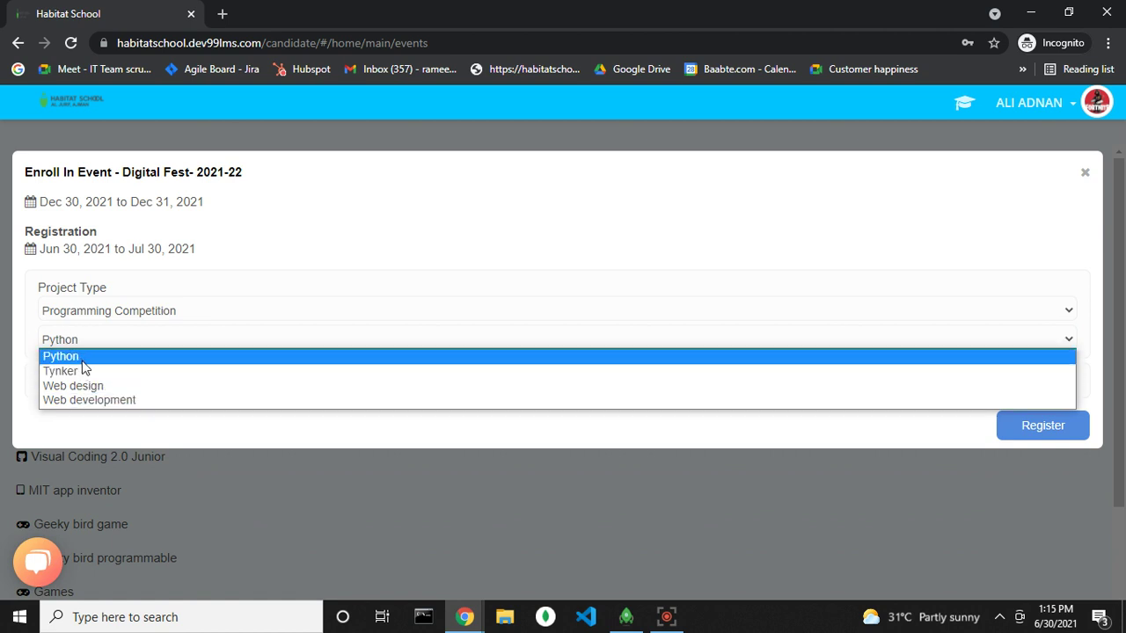
left_click(88, 359)
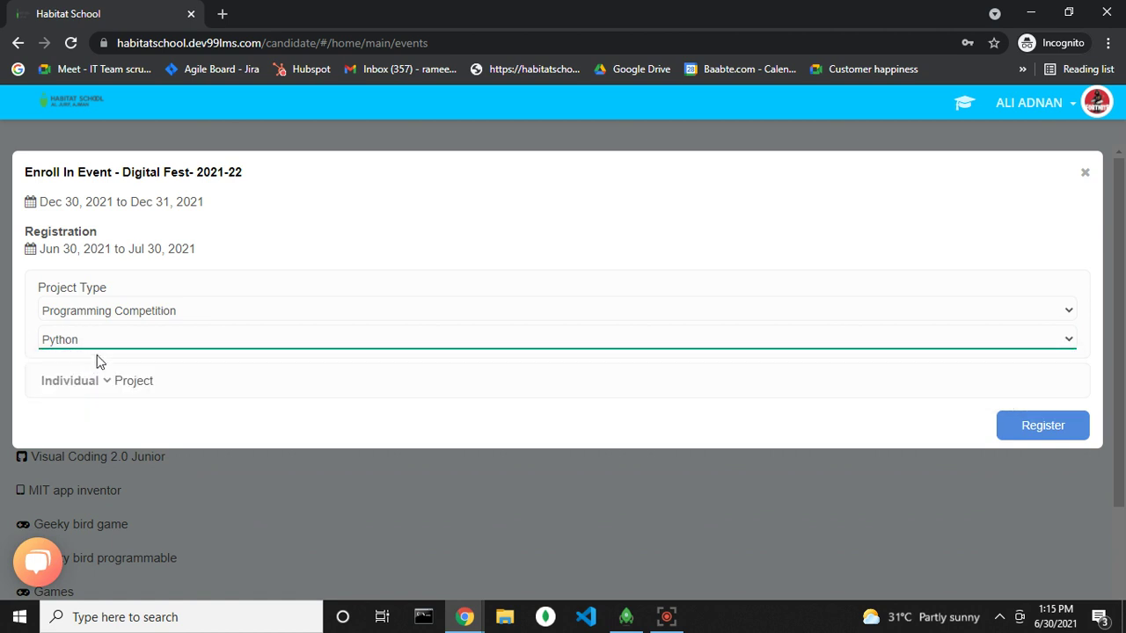
Step: Register the individual Python Programming Competition entry for Digital Fest from the Enroll In Event dialog
left_click(1049, 426)
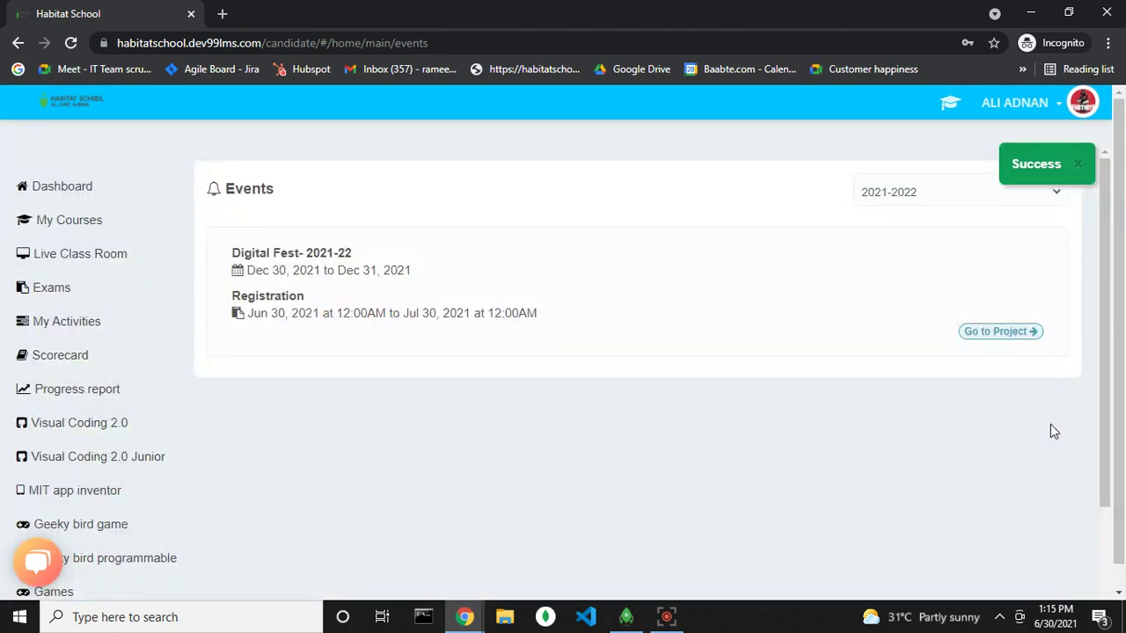